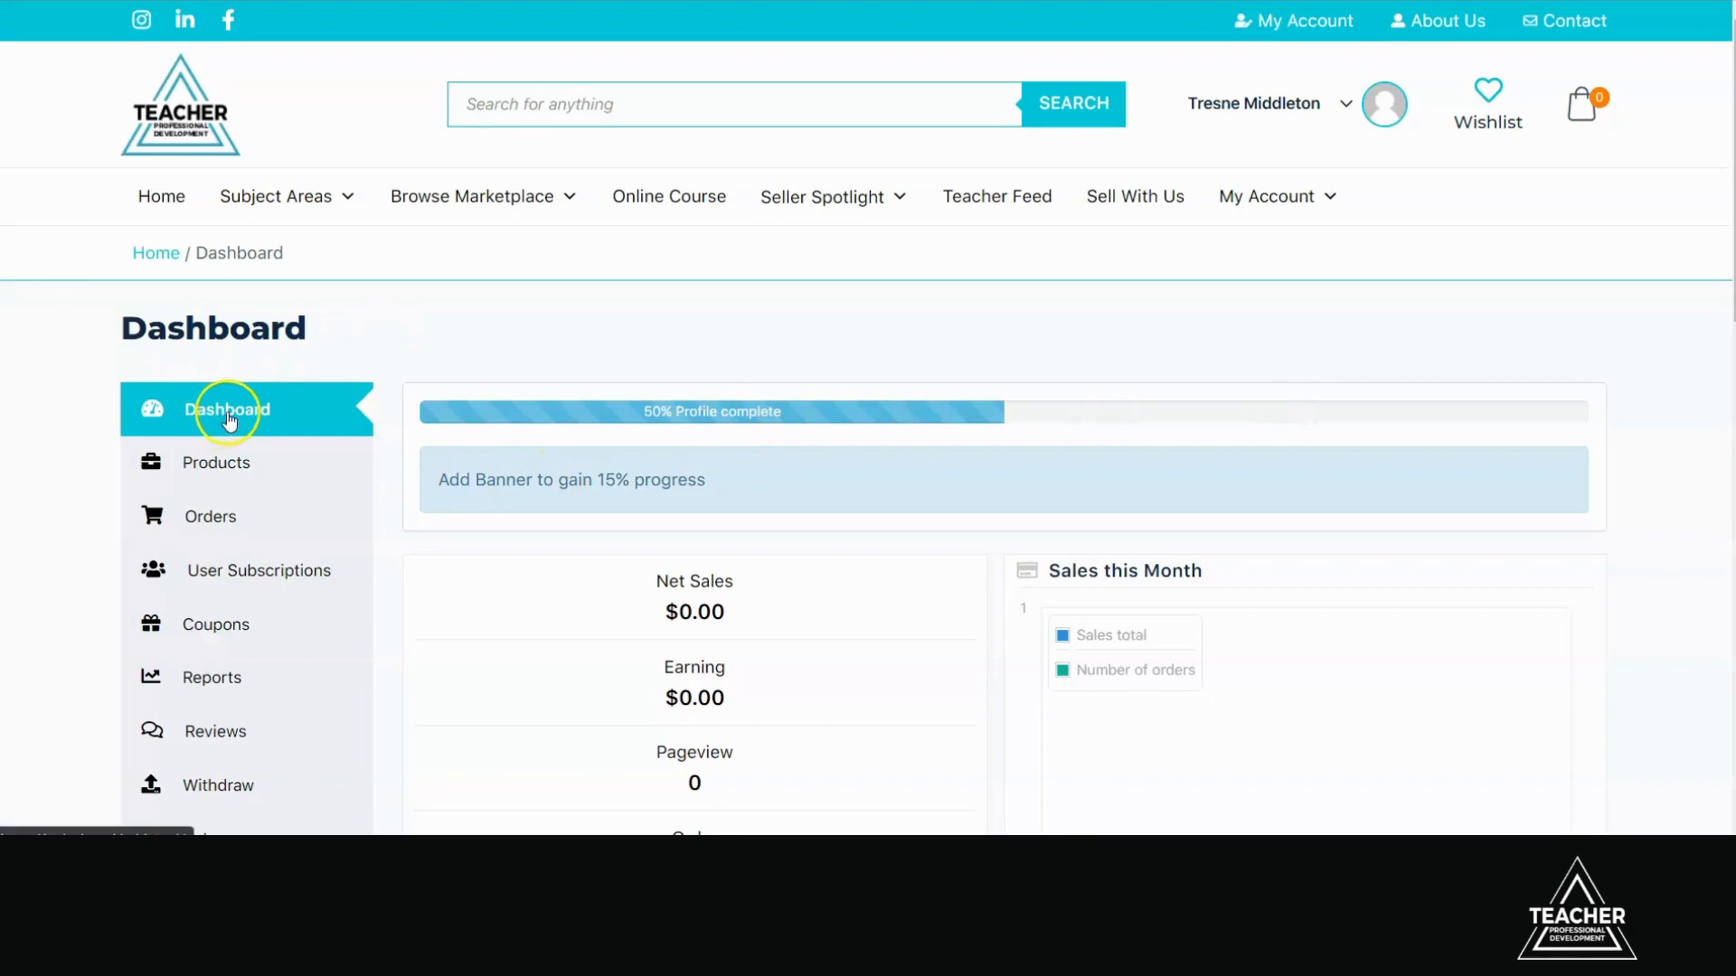
# Open the Store settings page from the vendor dashboard.
pyautogui.scroll(-9, 387, 446)
pyautogui.moveTo(270, 467)
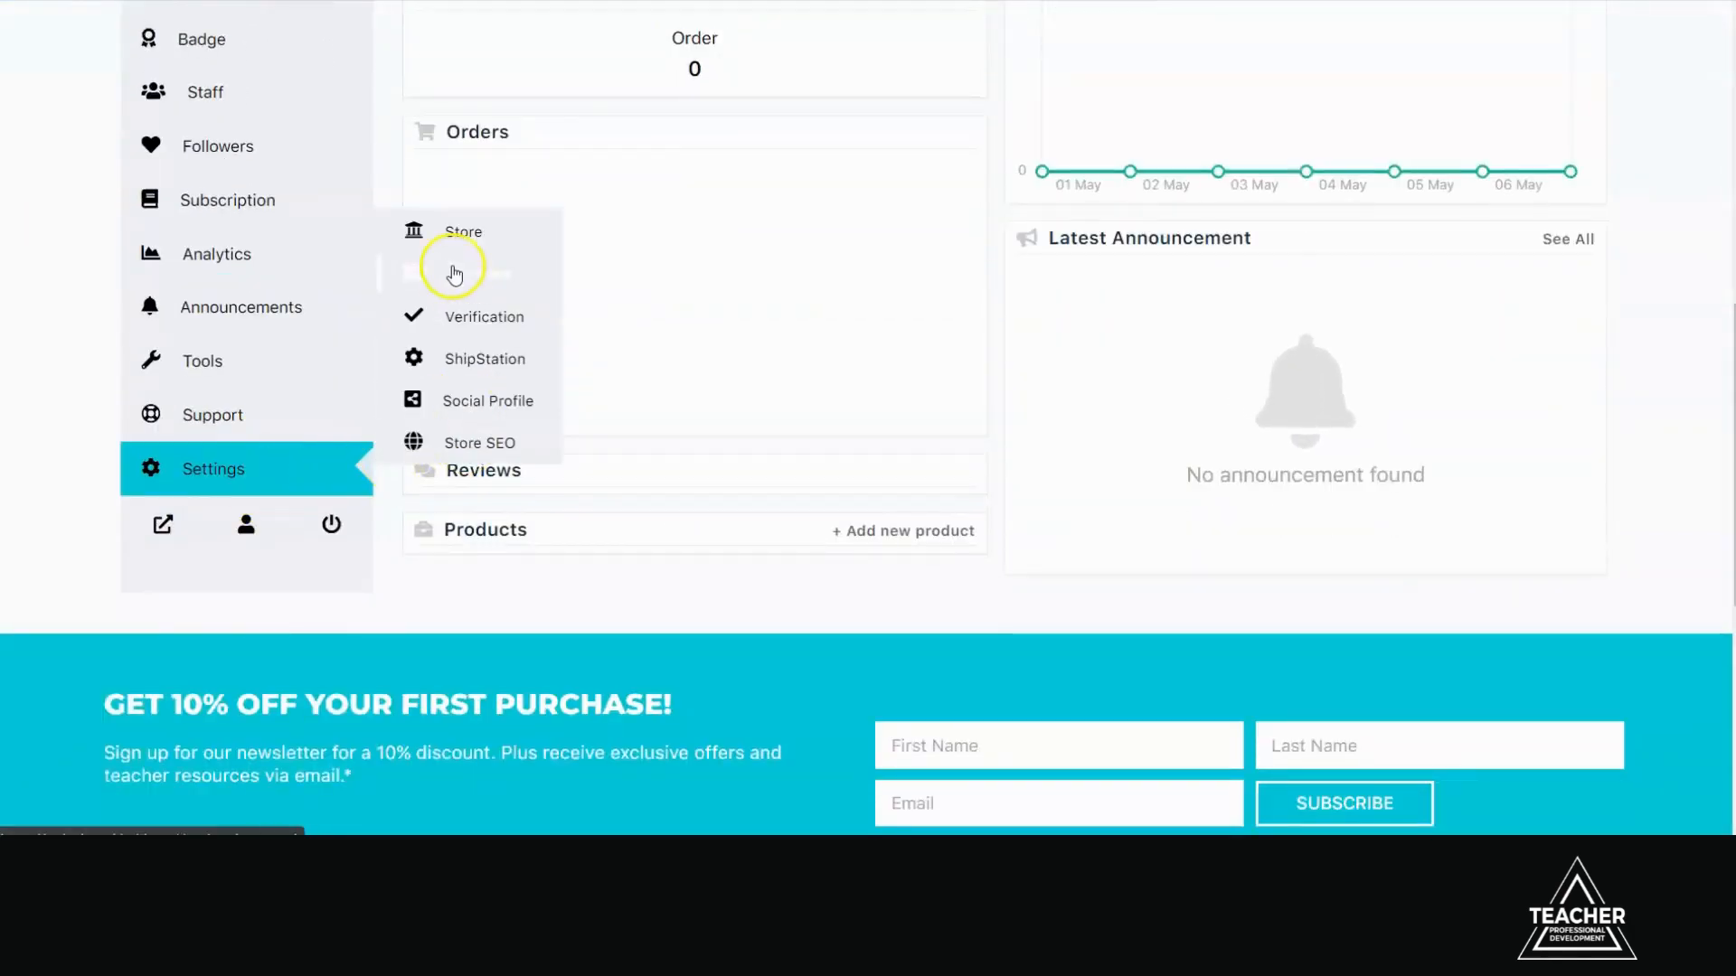
pyautogui.click(460, 237)
pyautogui.scroll(3, 701, 521)
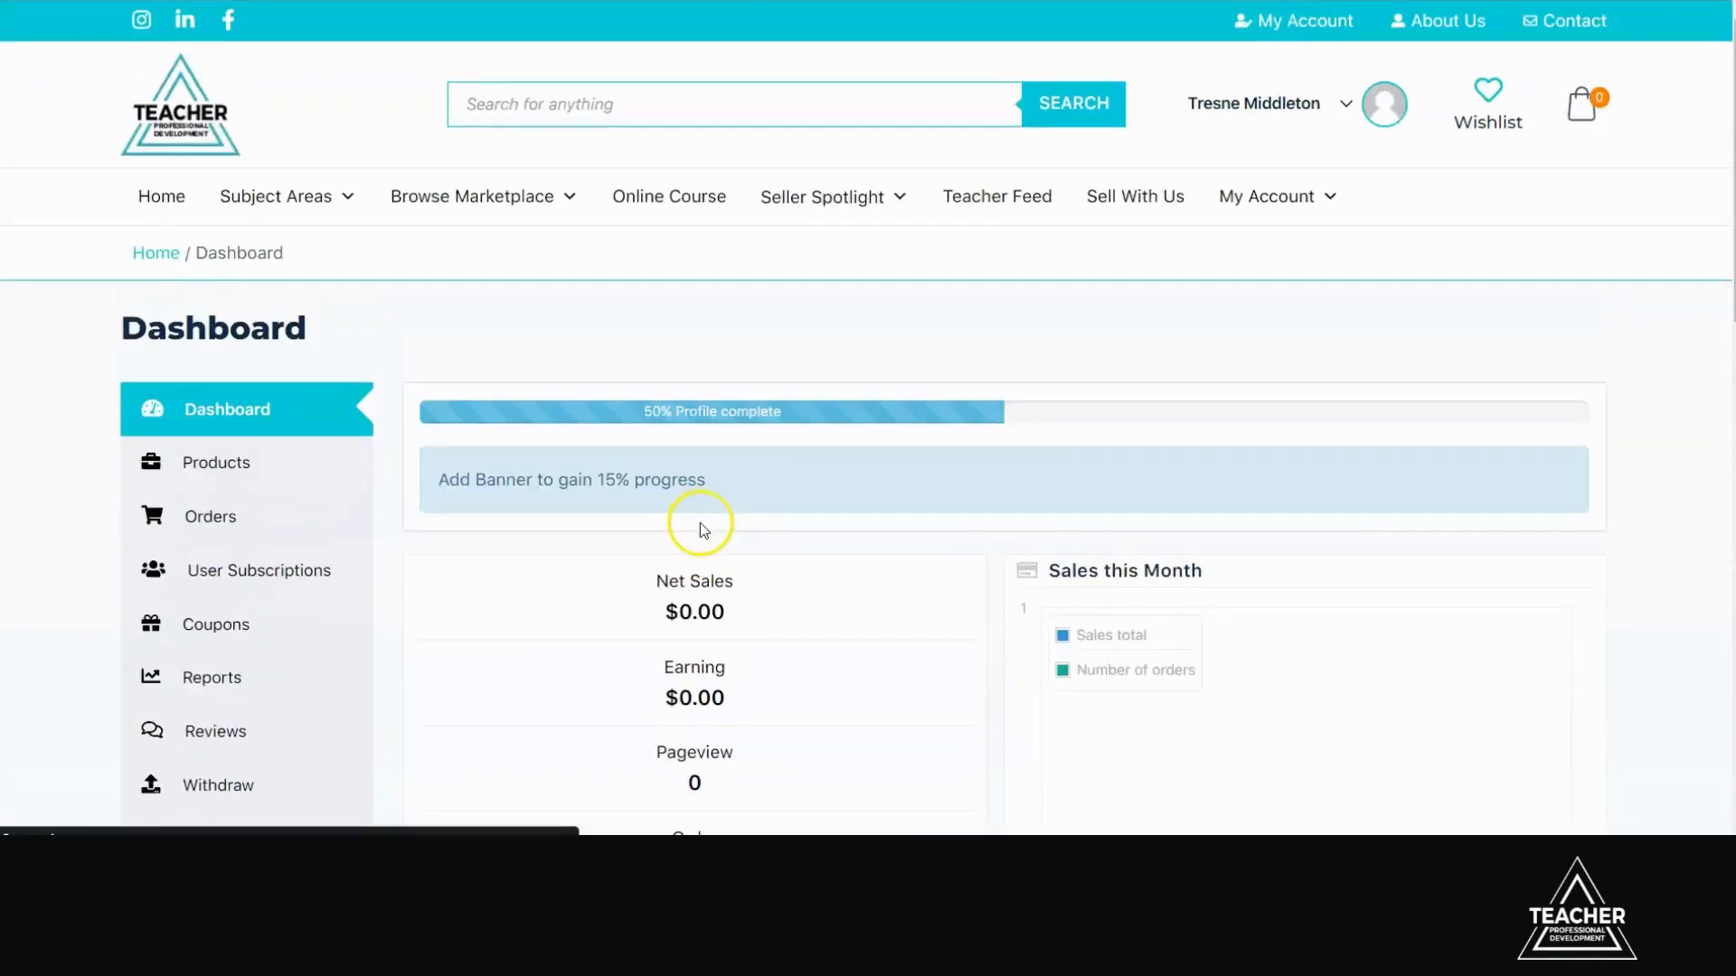
pyautogui.scroll(-1, 704, 528)
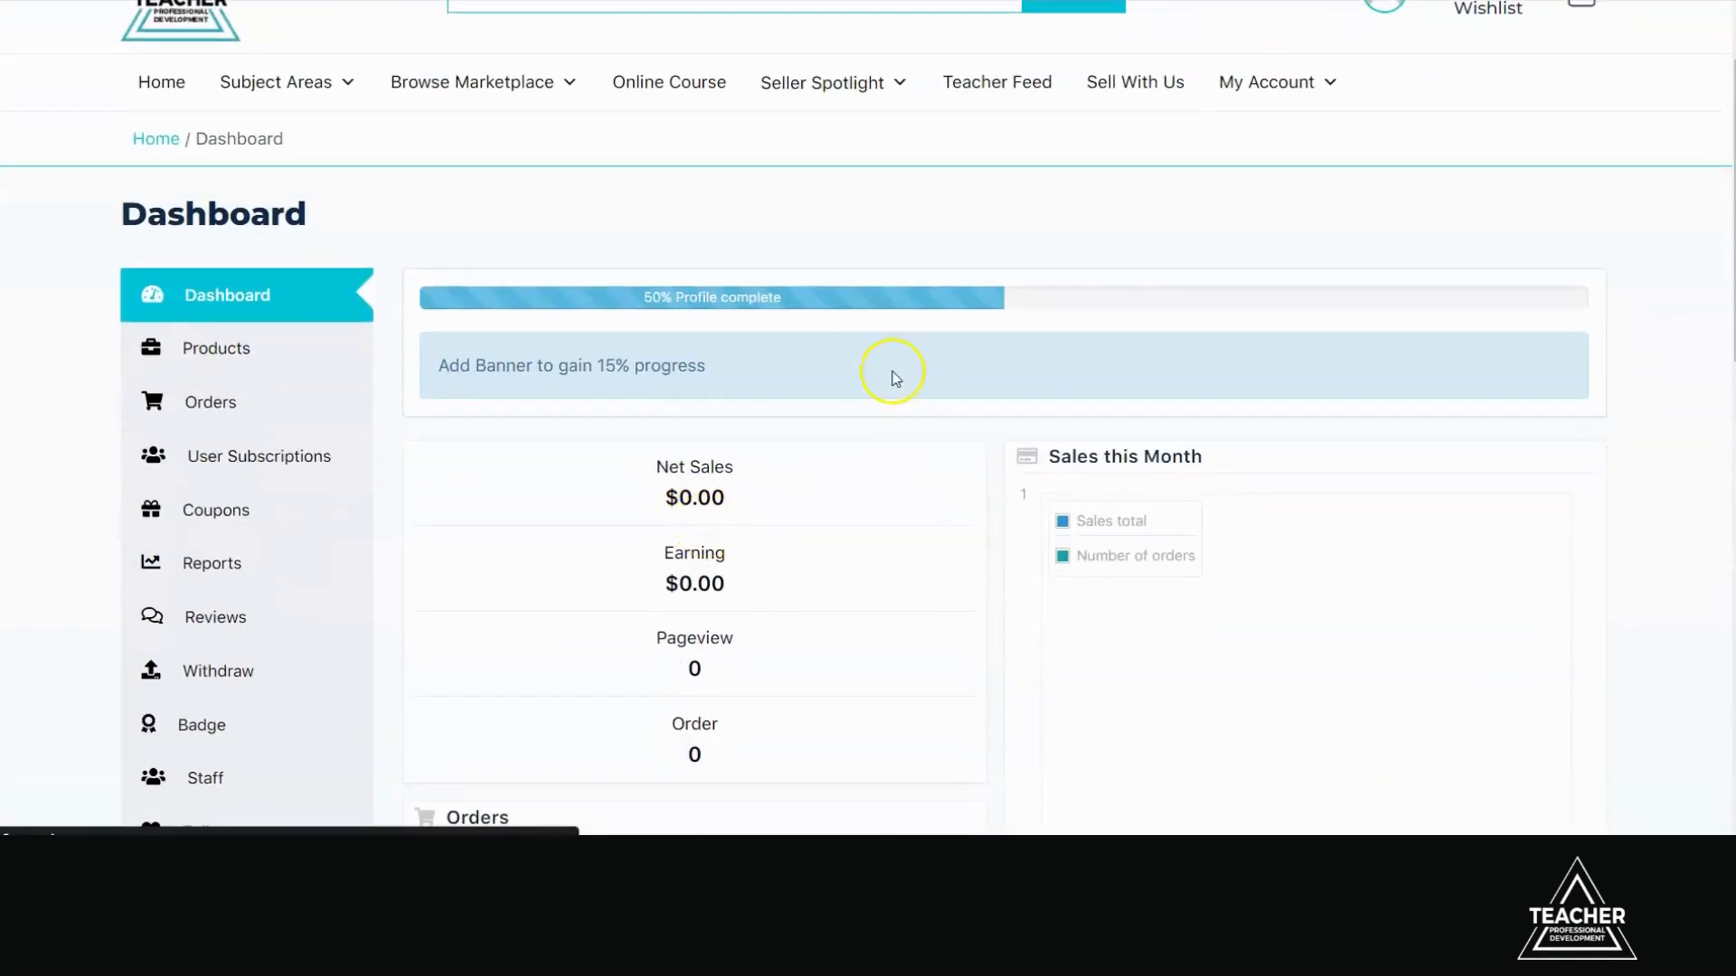
pyautogui.click(820, 352)
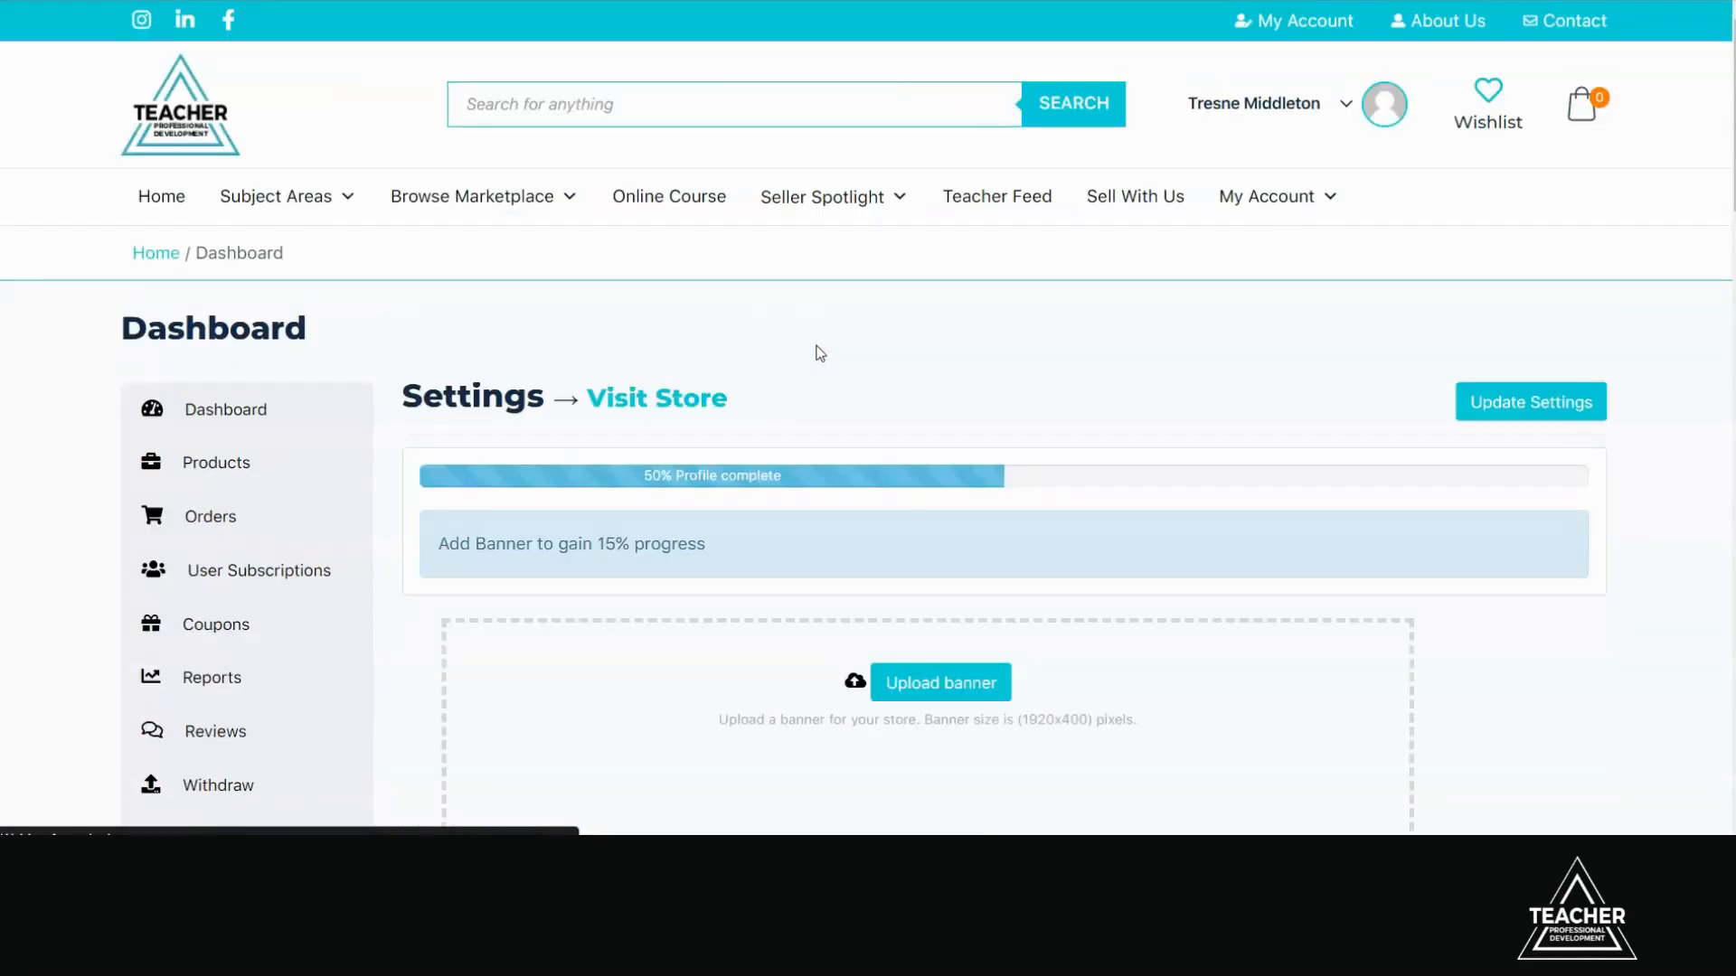
# Start the store banner upload, look into the Branding folder, and select Fineapple-Resources-Banner.png in the media library.
pyautogui.scroll(-4, 995, 388)
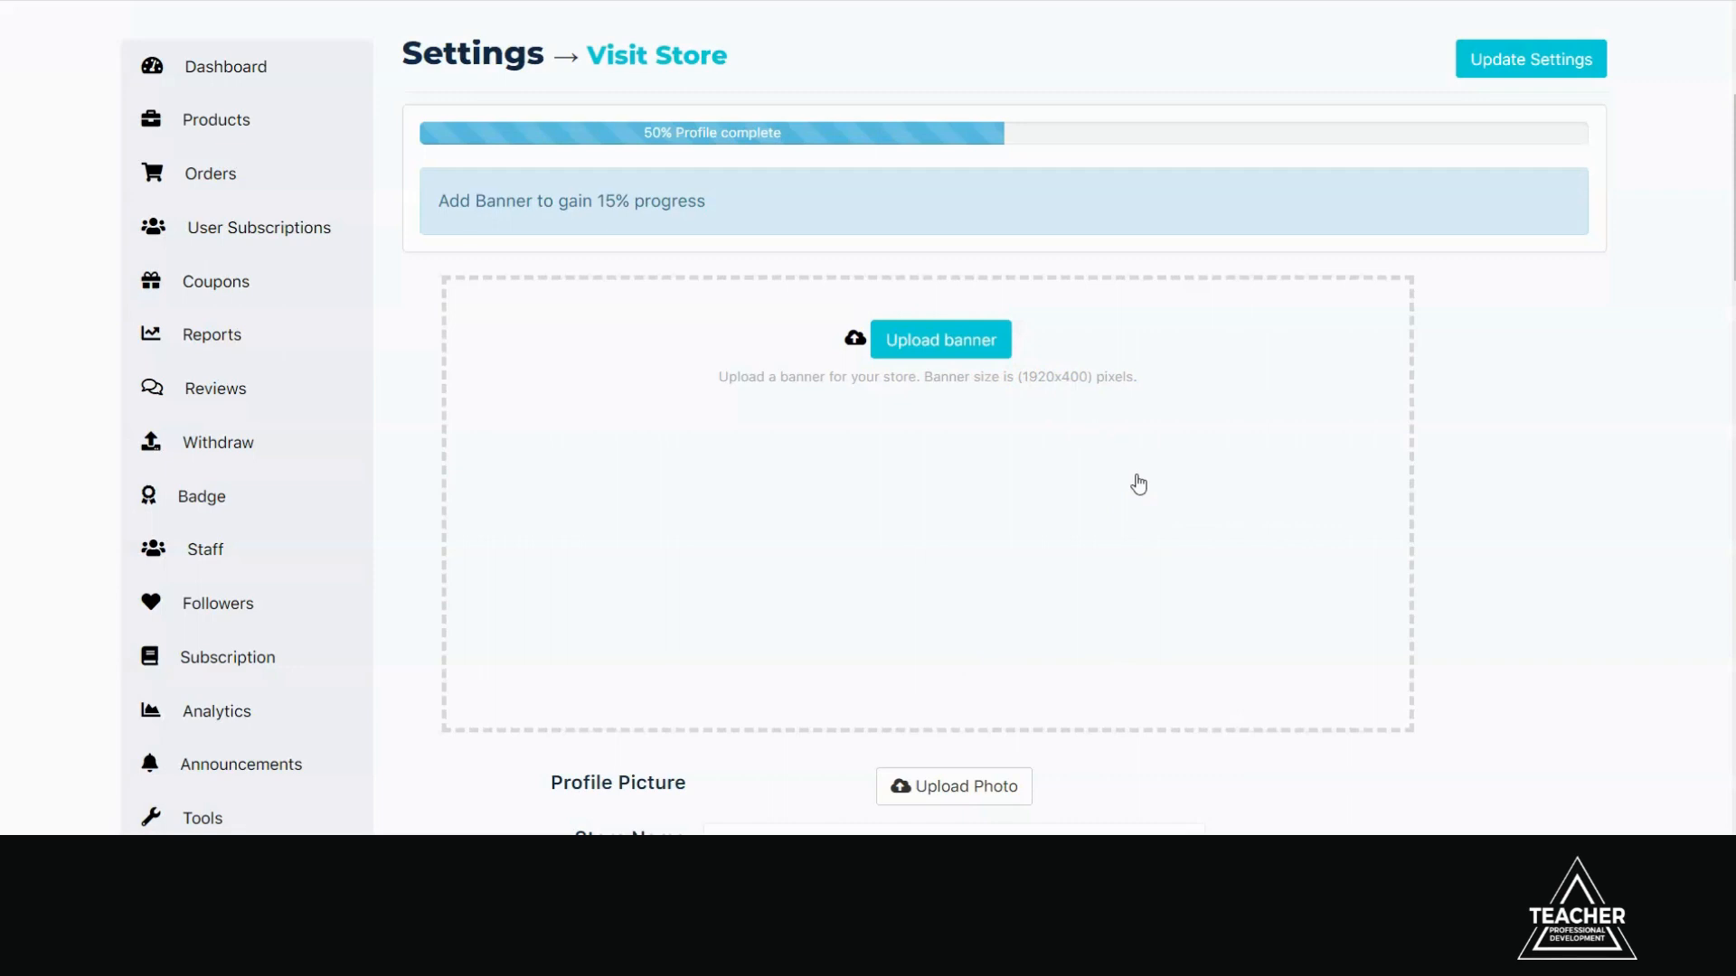
pyautogui.click(973, 349)
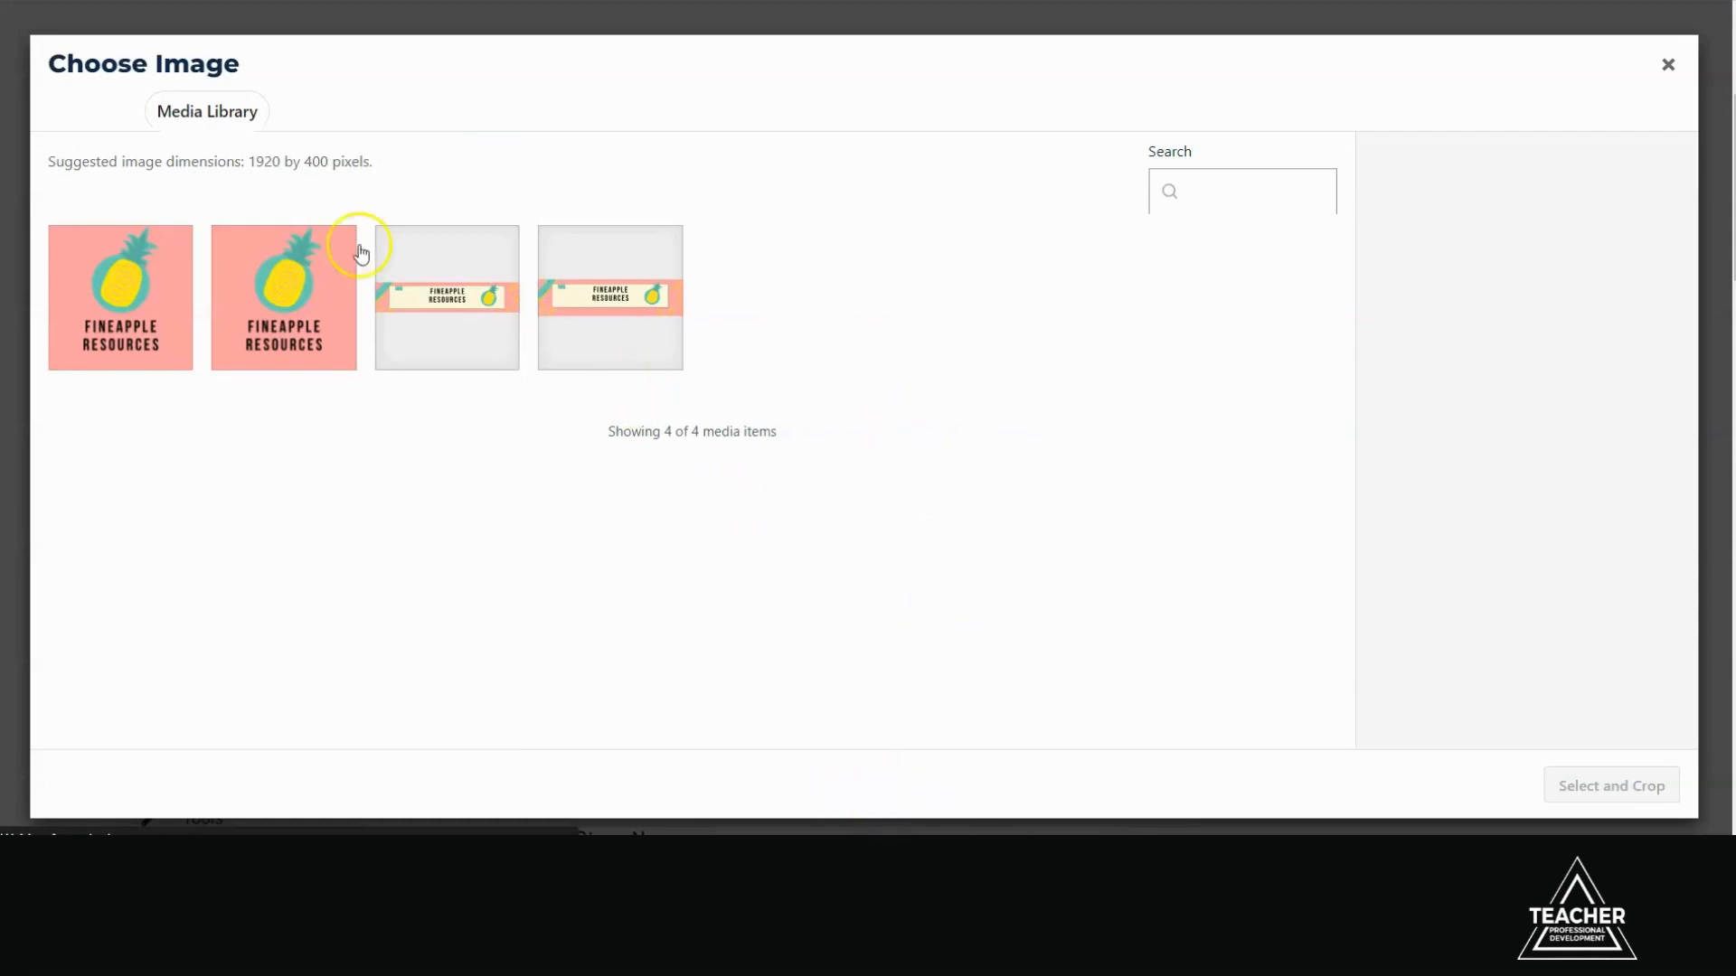
pyautogui.moveTo(1146, 697)
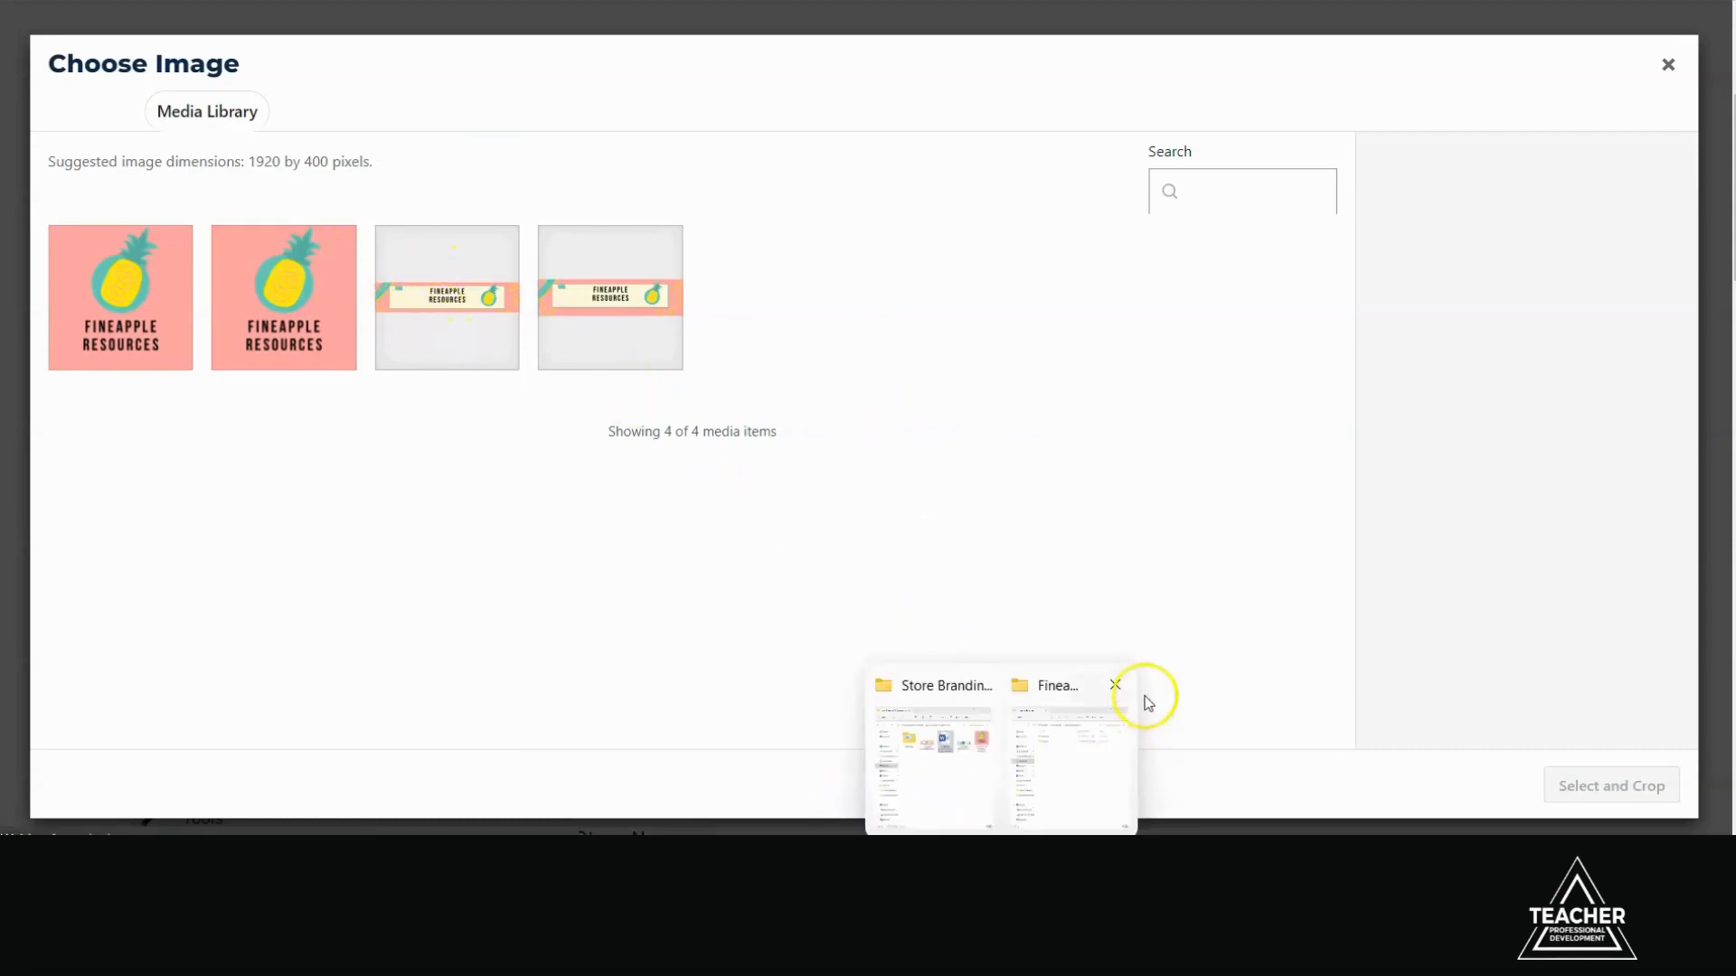
pyautogui.click(1067, 784)
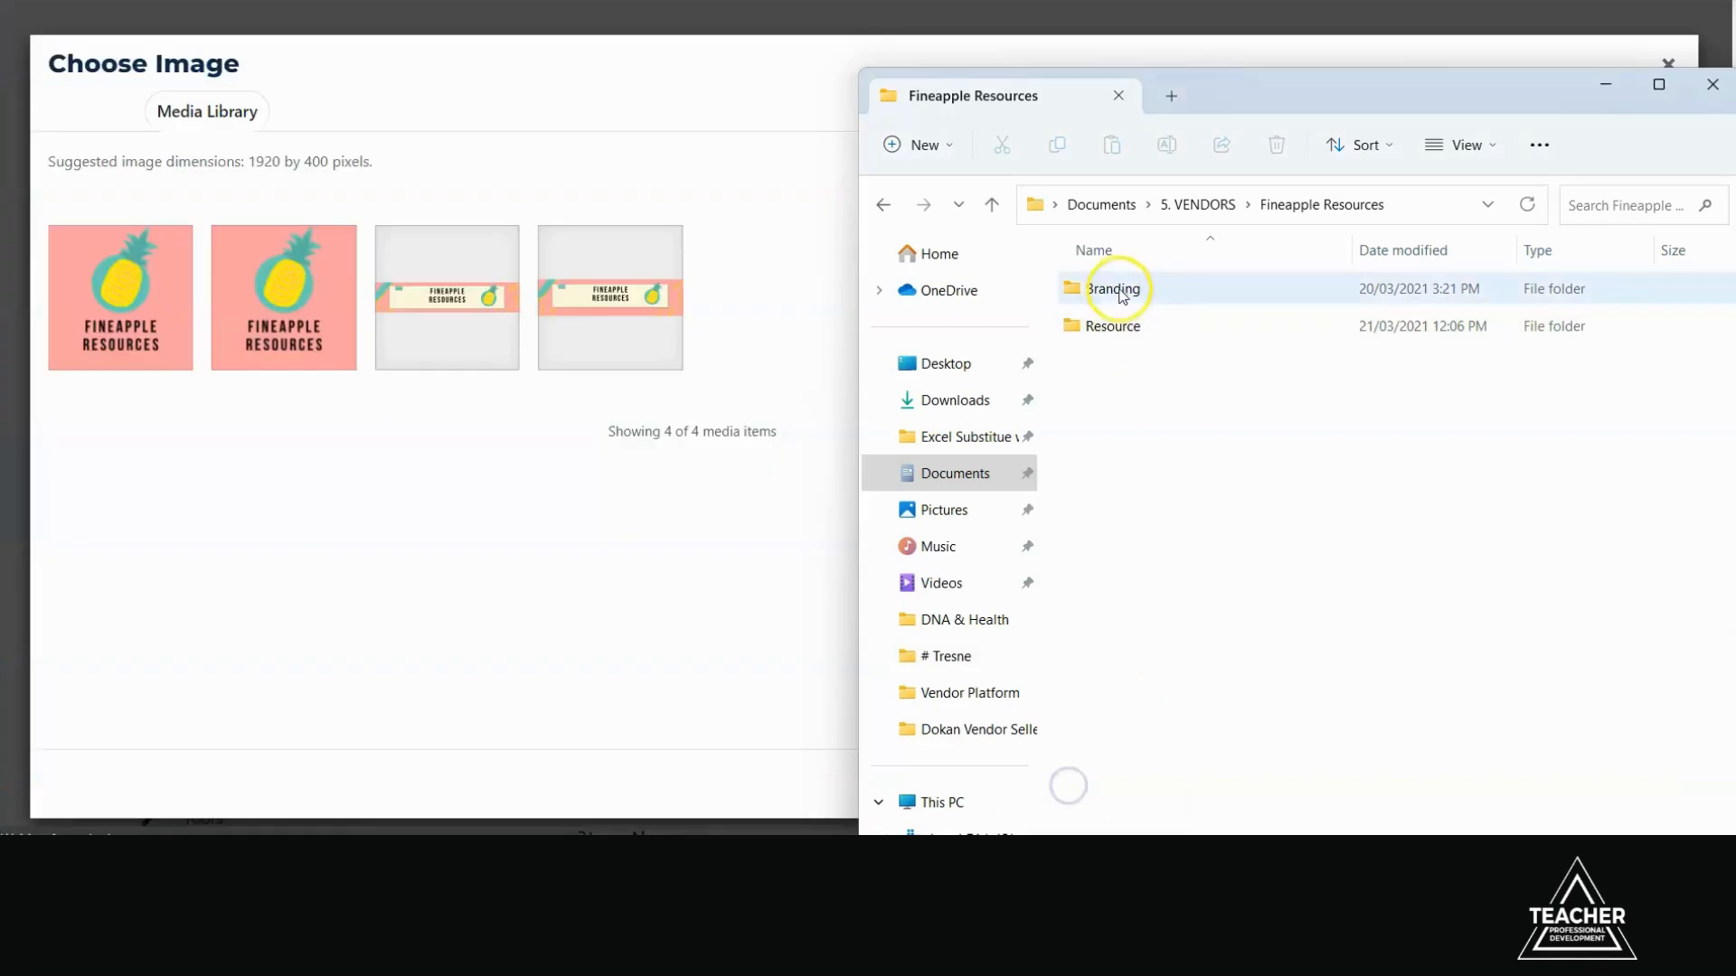
pyautogui.doubleClick(1118, 285)
pyautogui.moveTo(1122, 333); pyautogui.dragTo(1161, 456)
pyautogui.click(595, 321)
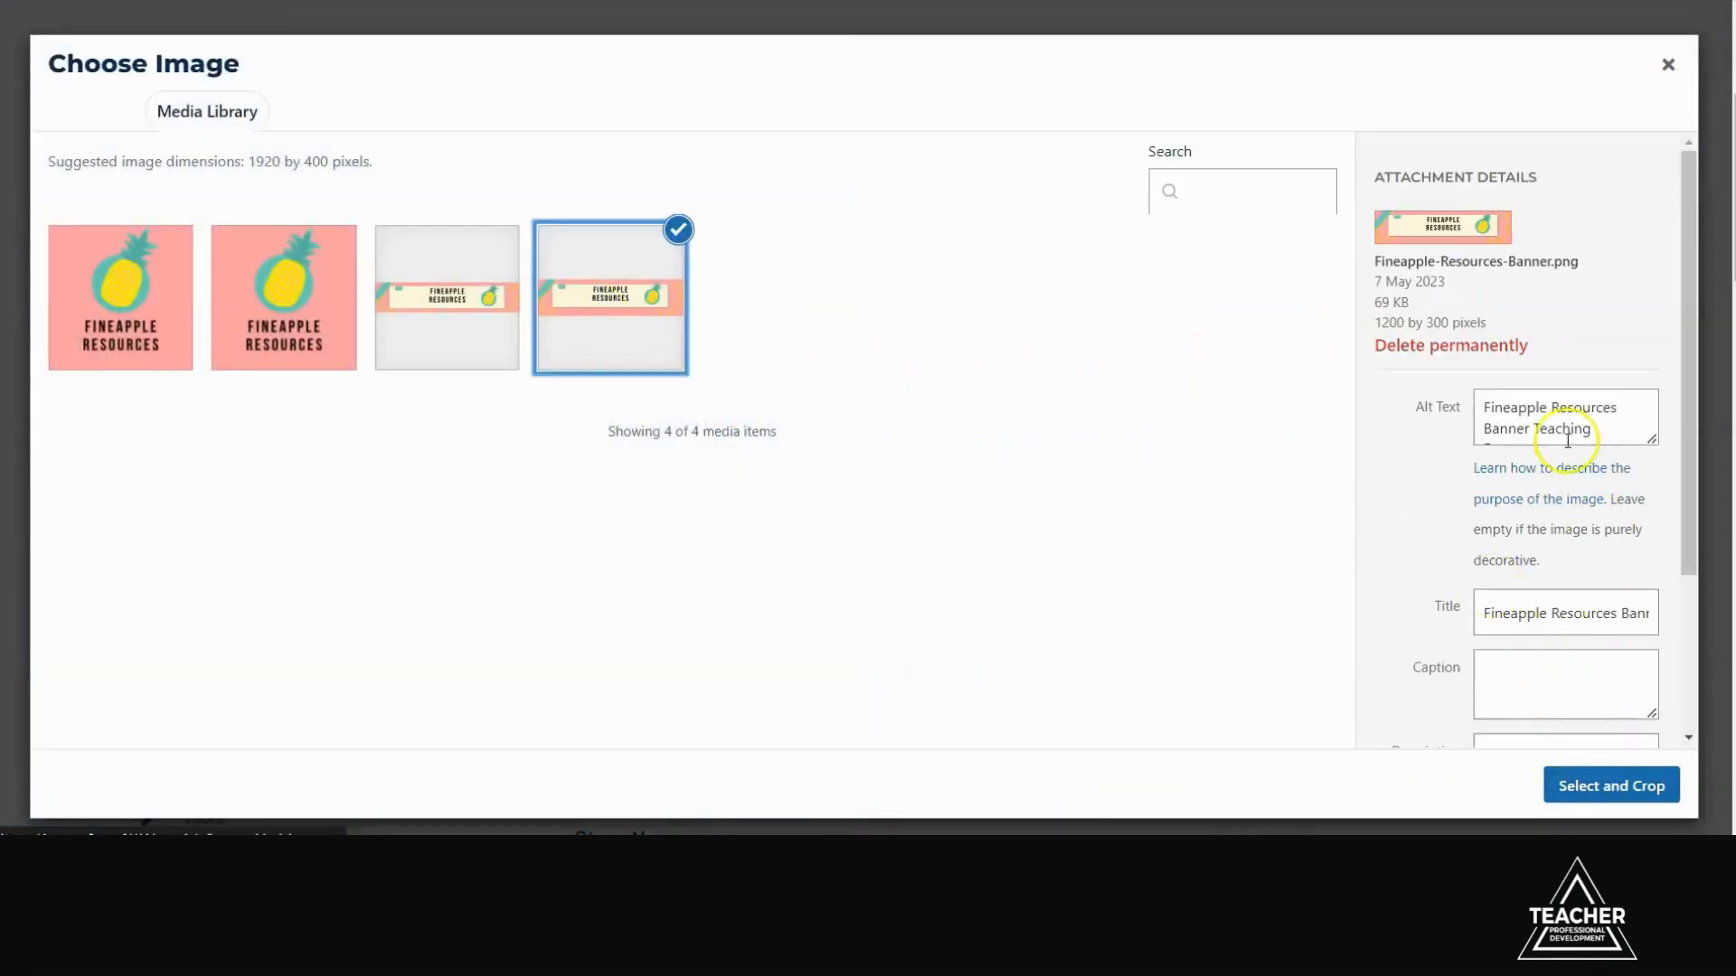
# Review the banner's title and alt text, and crop the image for use as the store banner.
pyautogui.moveTo(1476, 613); pyautogui.dragTo(1670, 620)
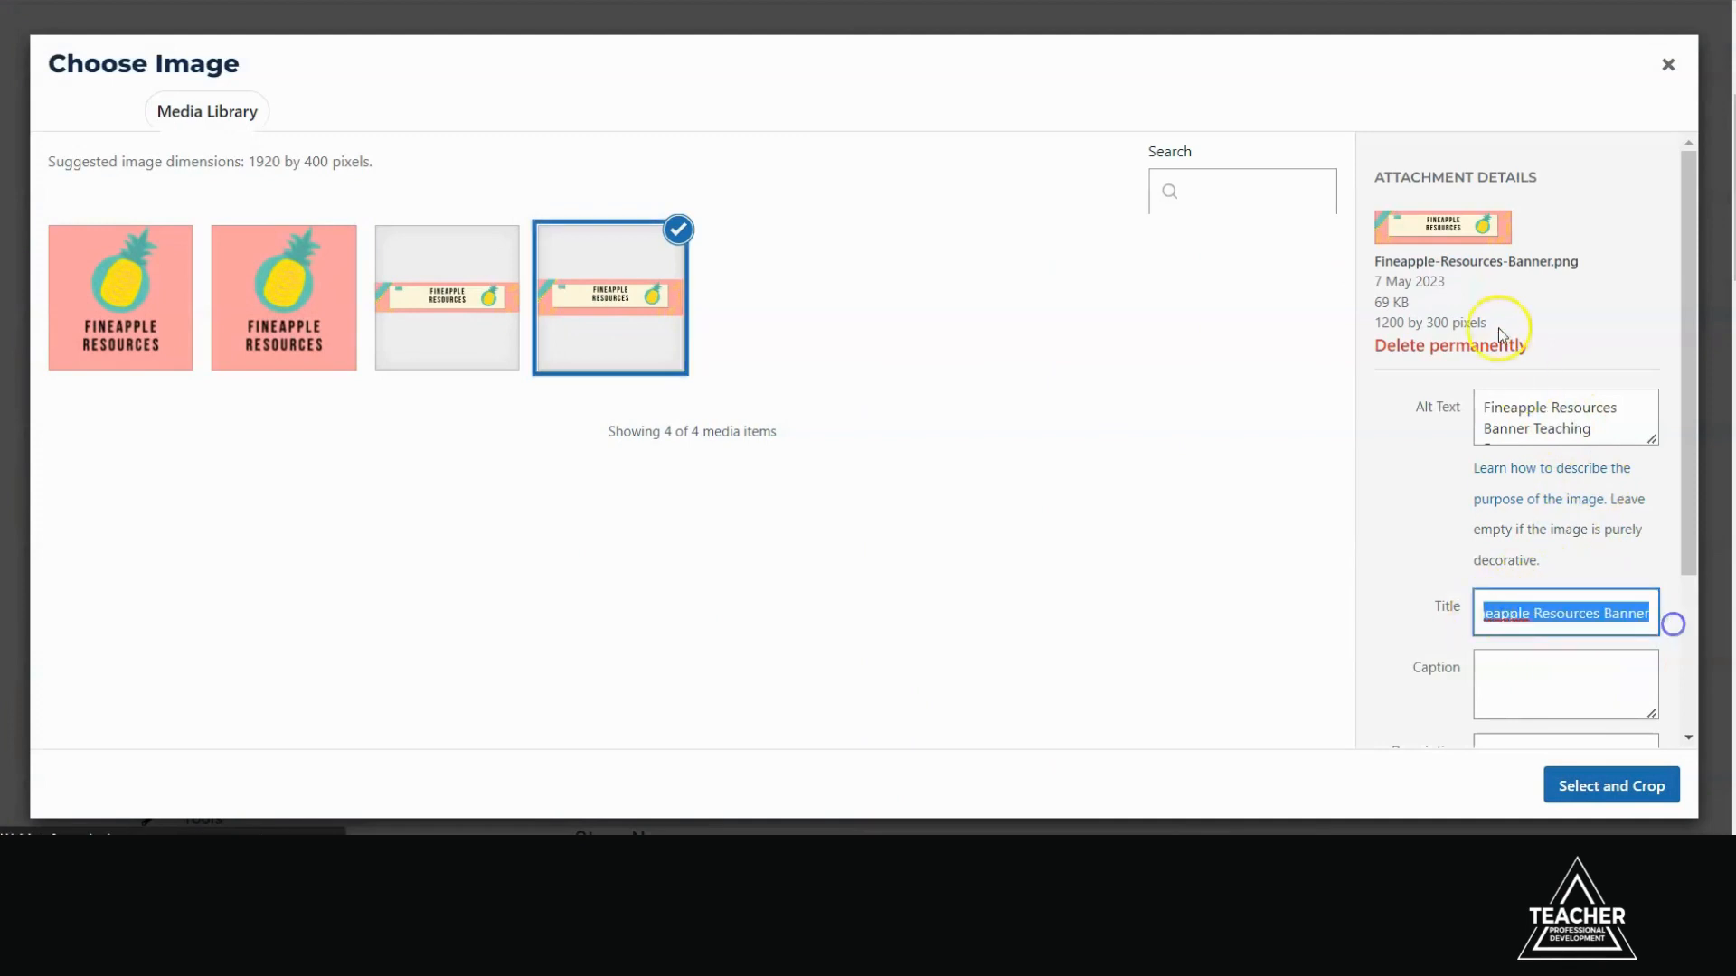
pyautogui.click(1511, 428)
pyautogui.scroll(-2, 1577, 587)
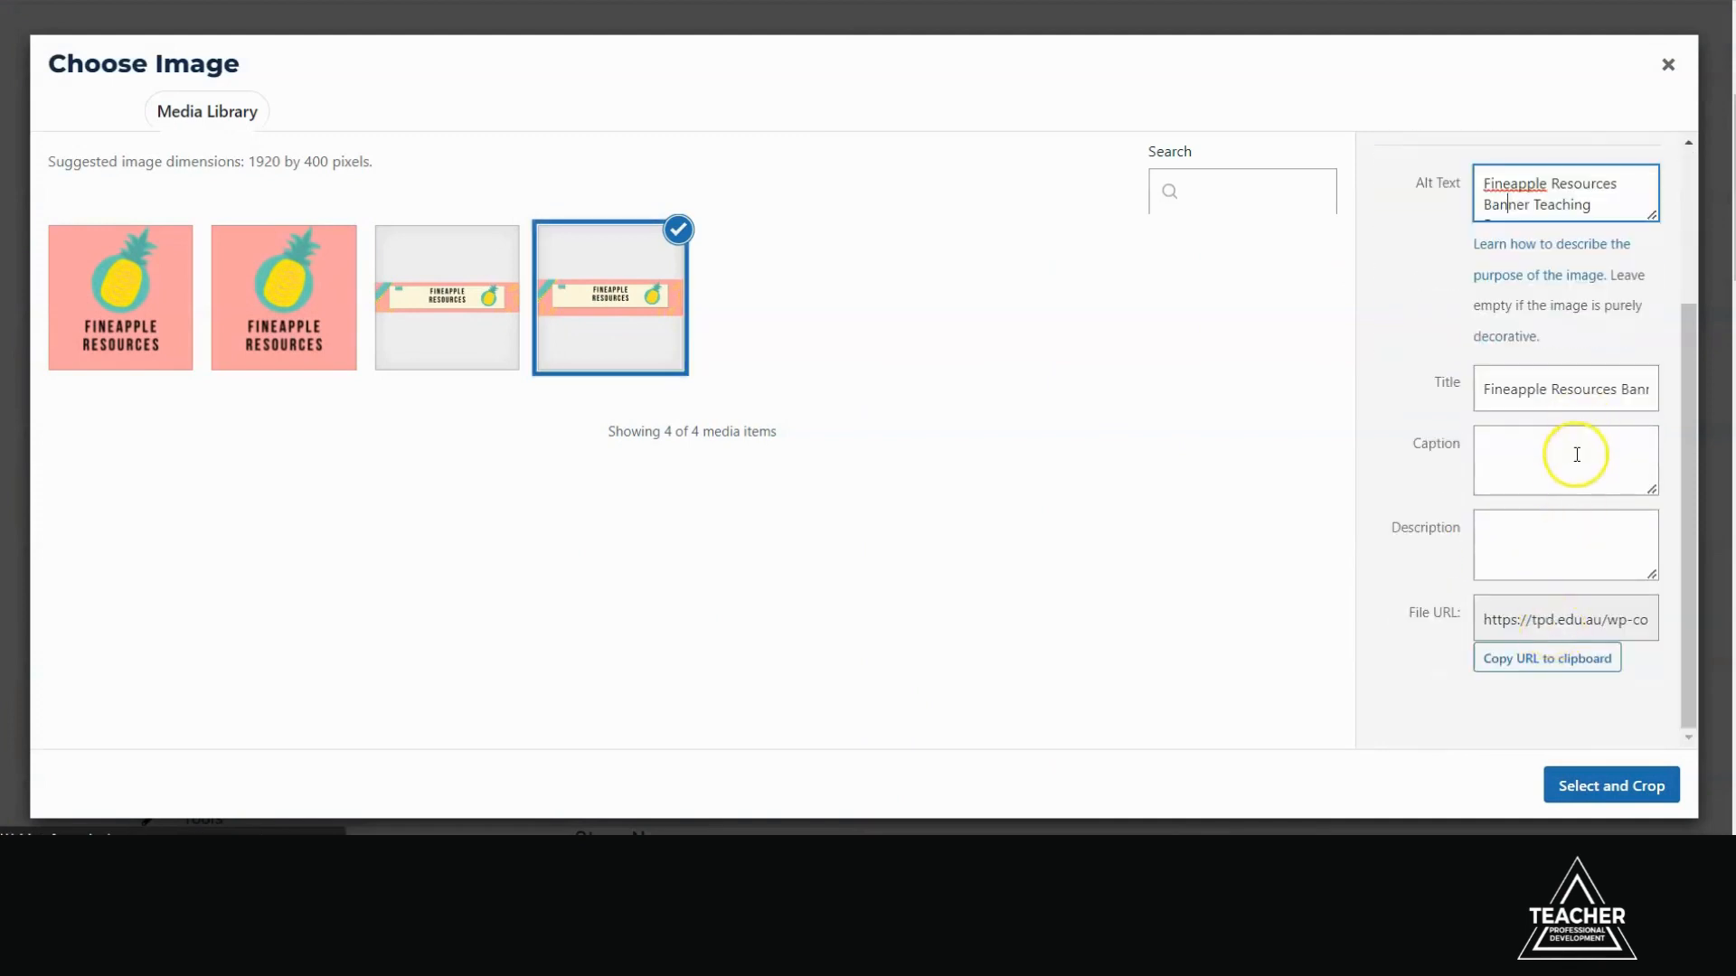
pyautogui.scroll(1, 1569, 456)
pyautogui.scroll(1, 1569, 470)
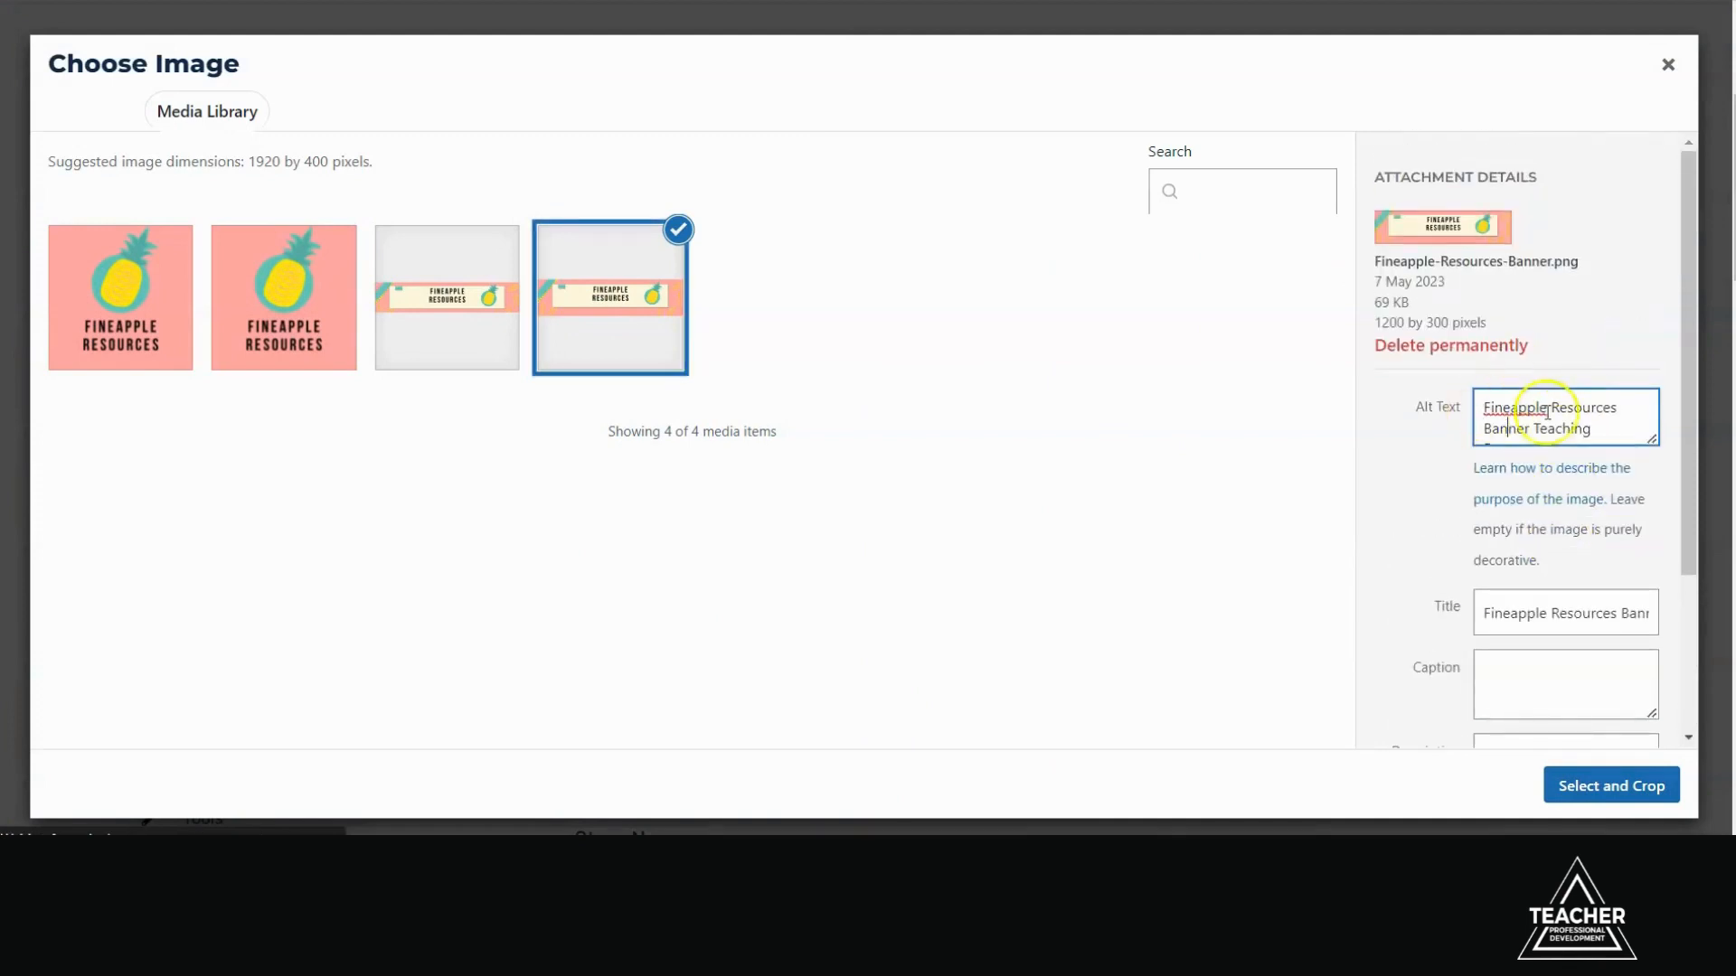
pyautogui.click(1616, 788)
pyautogui.moveTo(1219, 256); pyautogui.dragTo(1223, 265)
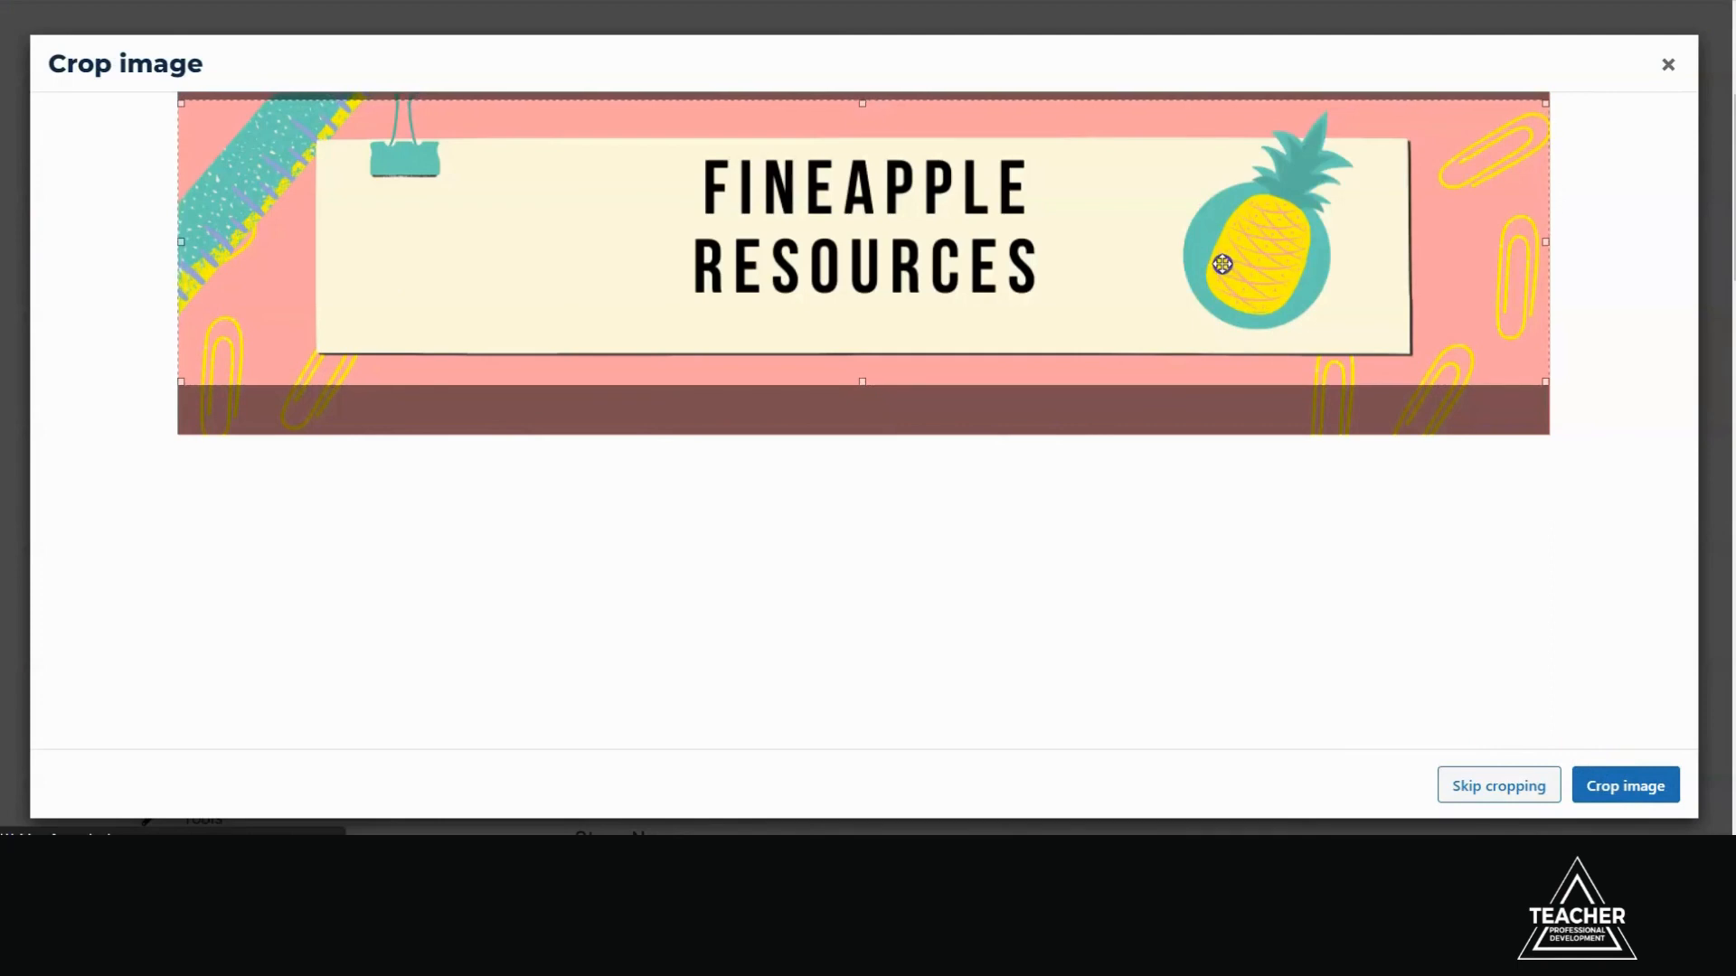
pyautogui.click(1663, 786)
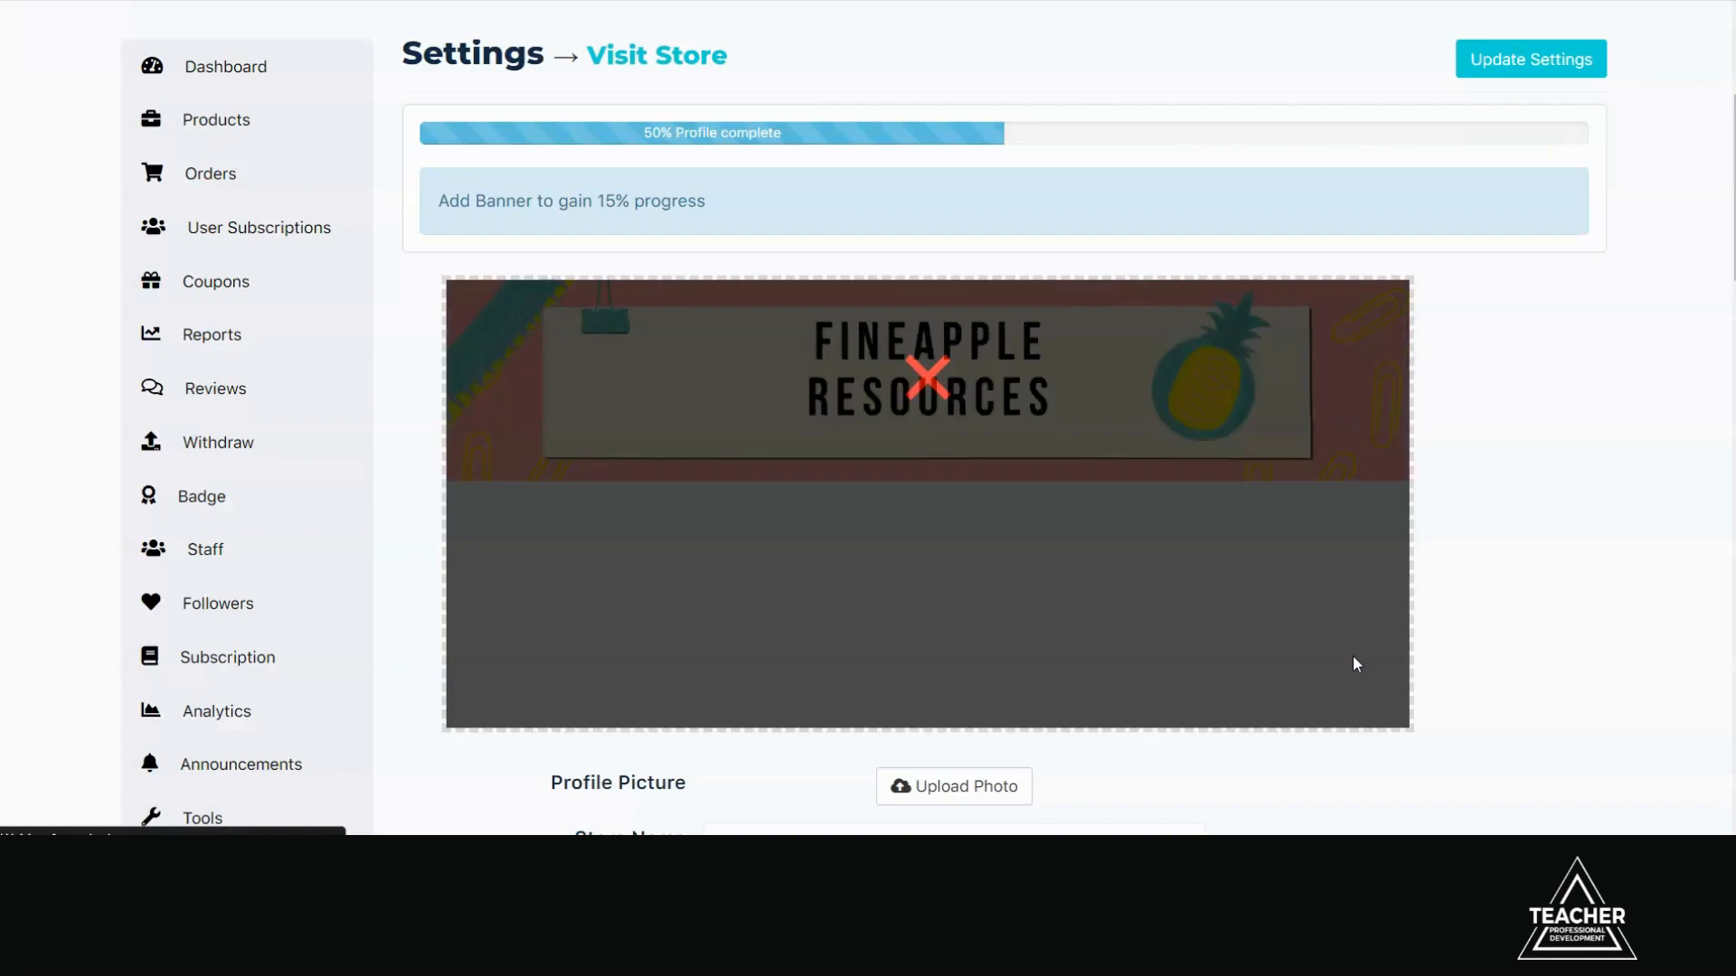
# Set the 225 by 225 pixel Fineapple-Resources.png from the media library as the store's profile picture and crop it.
pyautogui.scroll(-3, 1042, 593)
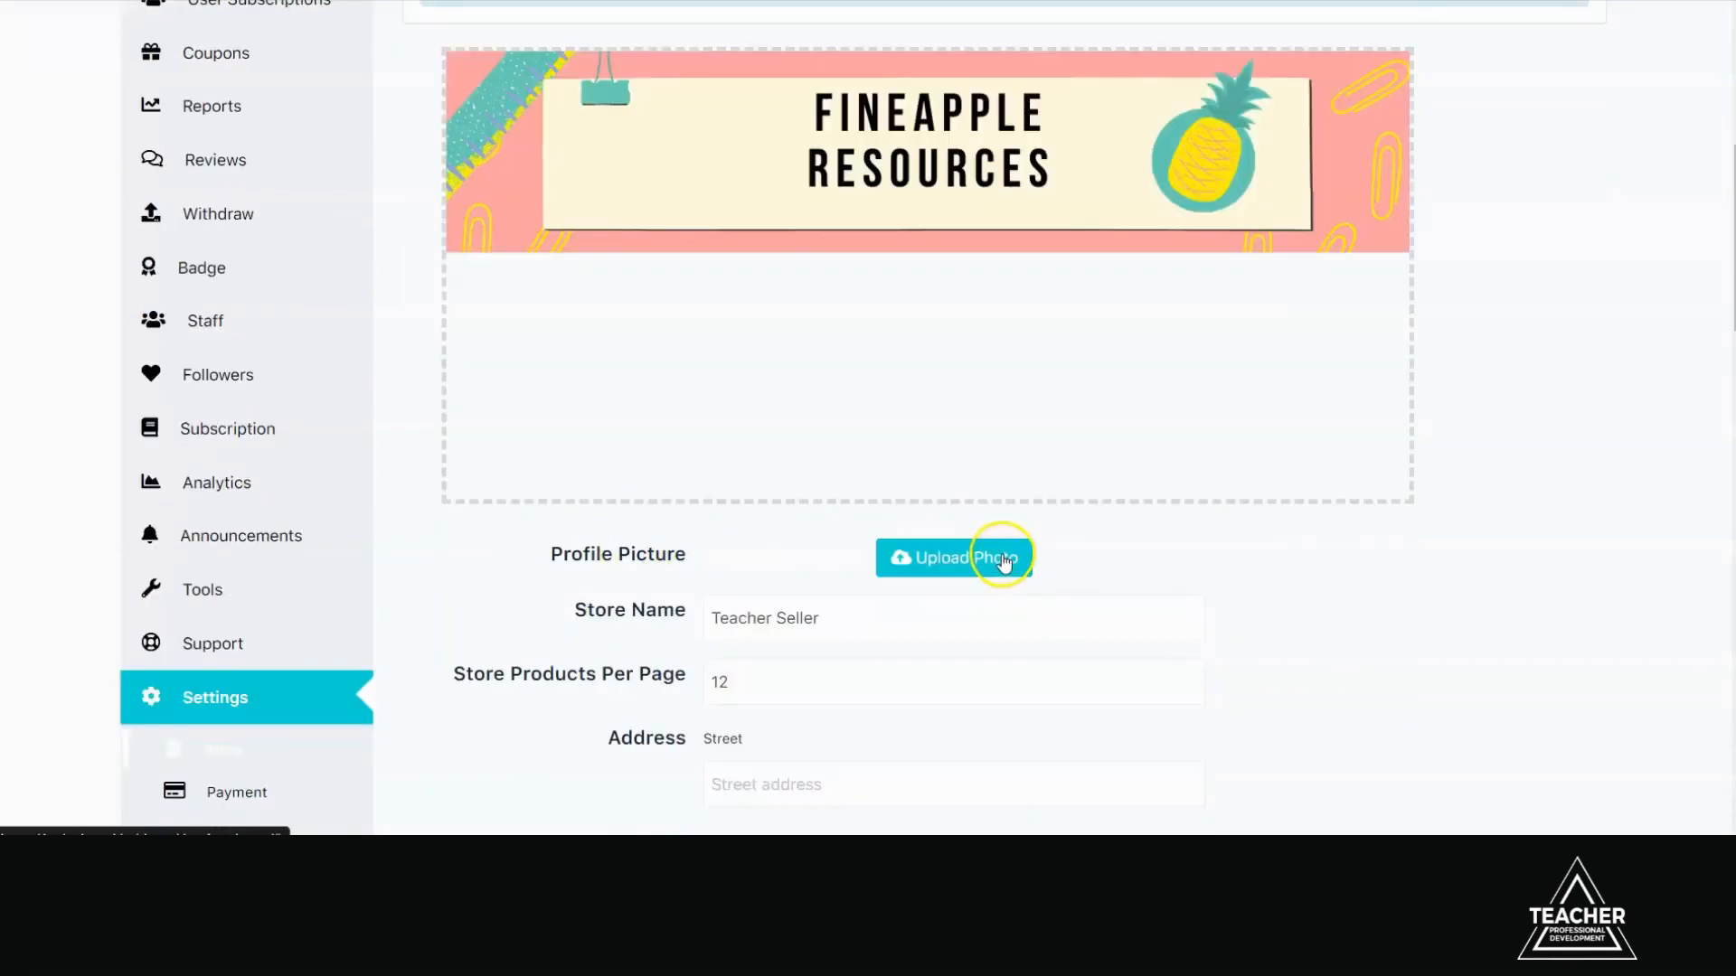
pyautogui.click(1004, 560)
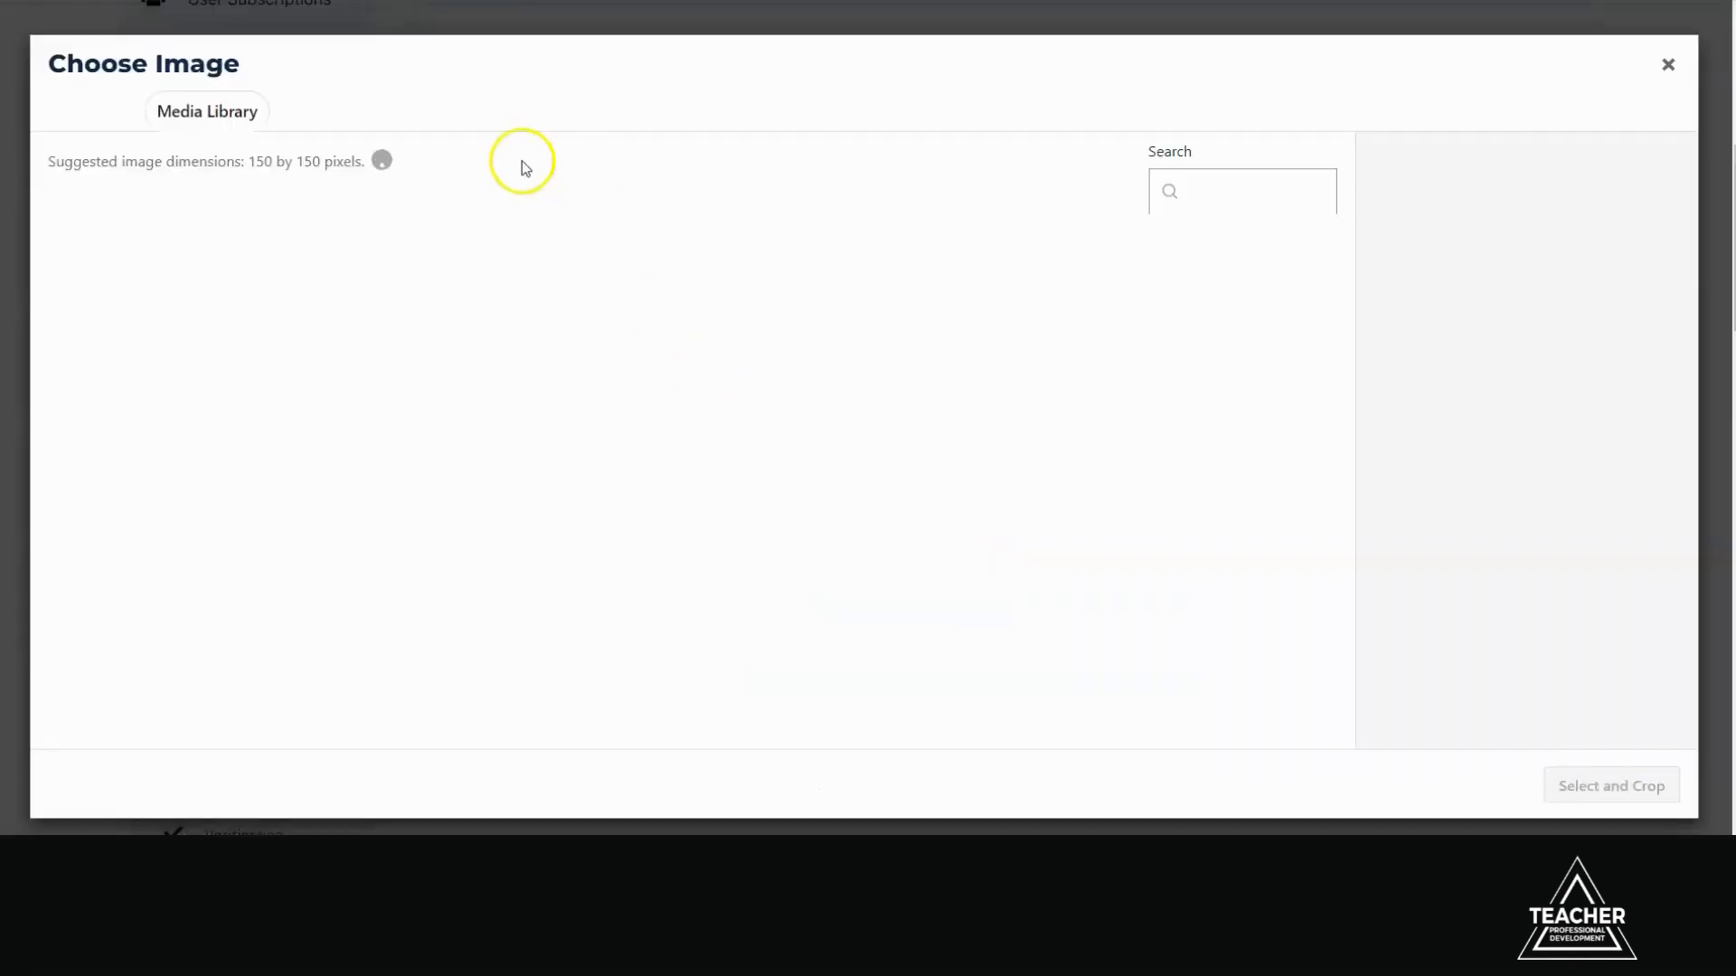
pyautogui.moveTo(369, 168); pyautogui.dragTo(256, 162)
pyautogui.click(436, 313)
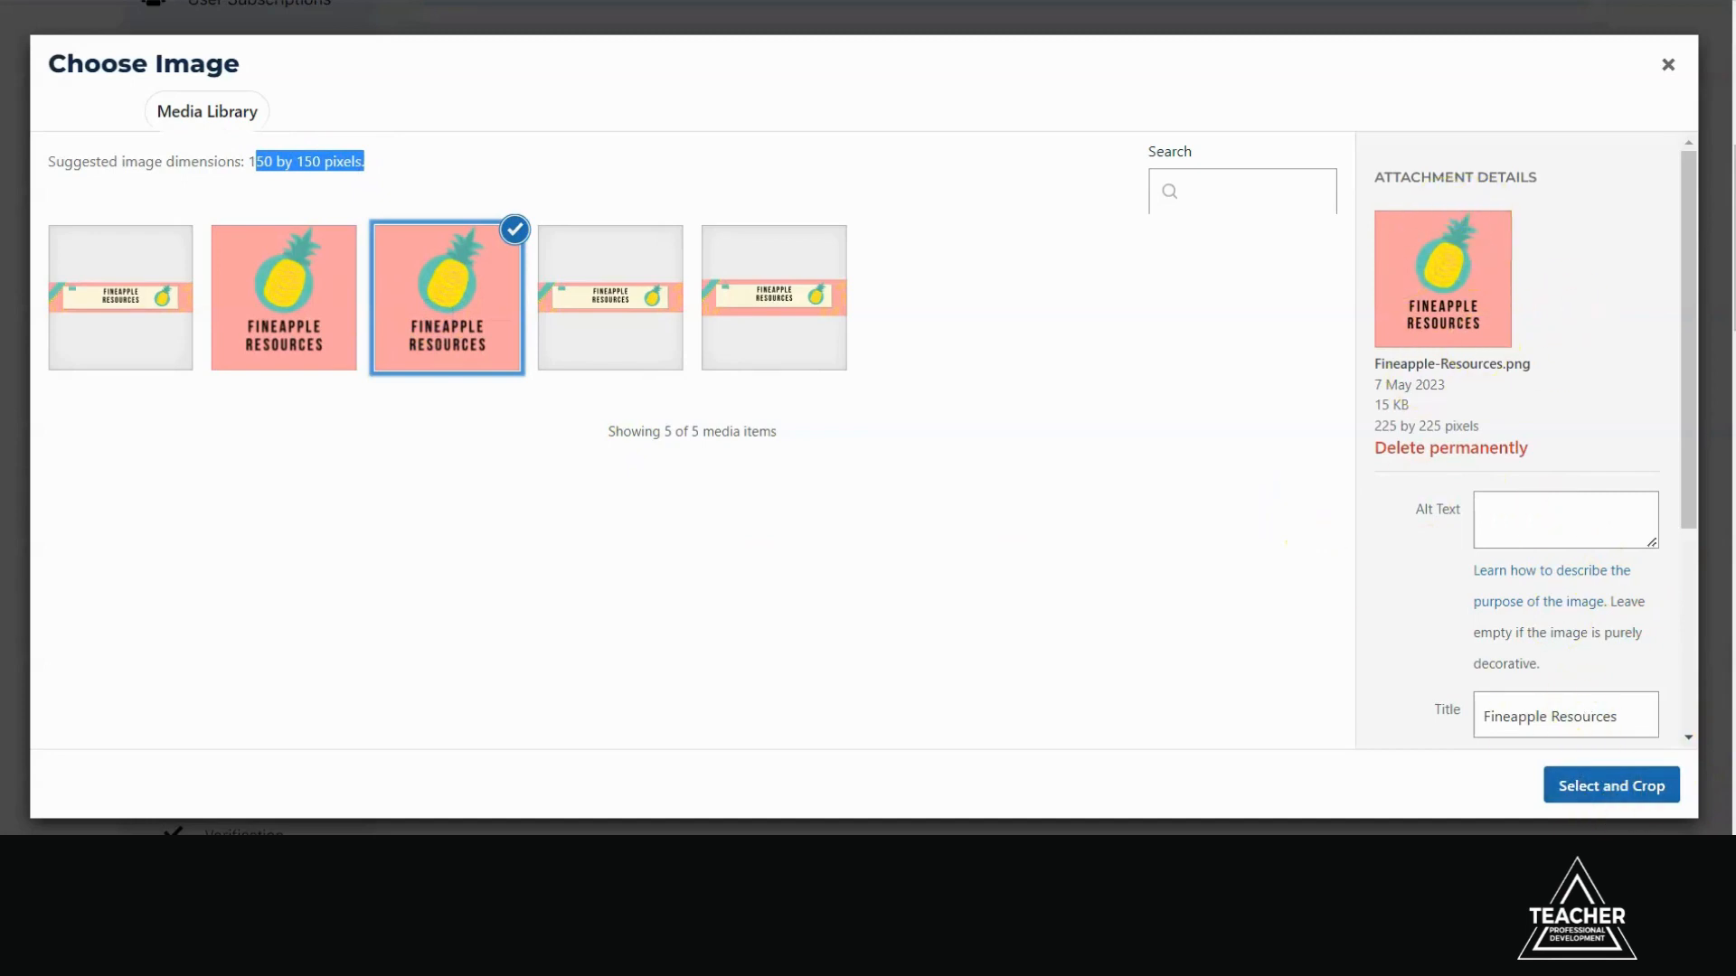
pyautogui.click(1641, 792)
pyautogui.click(1647, 770)
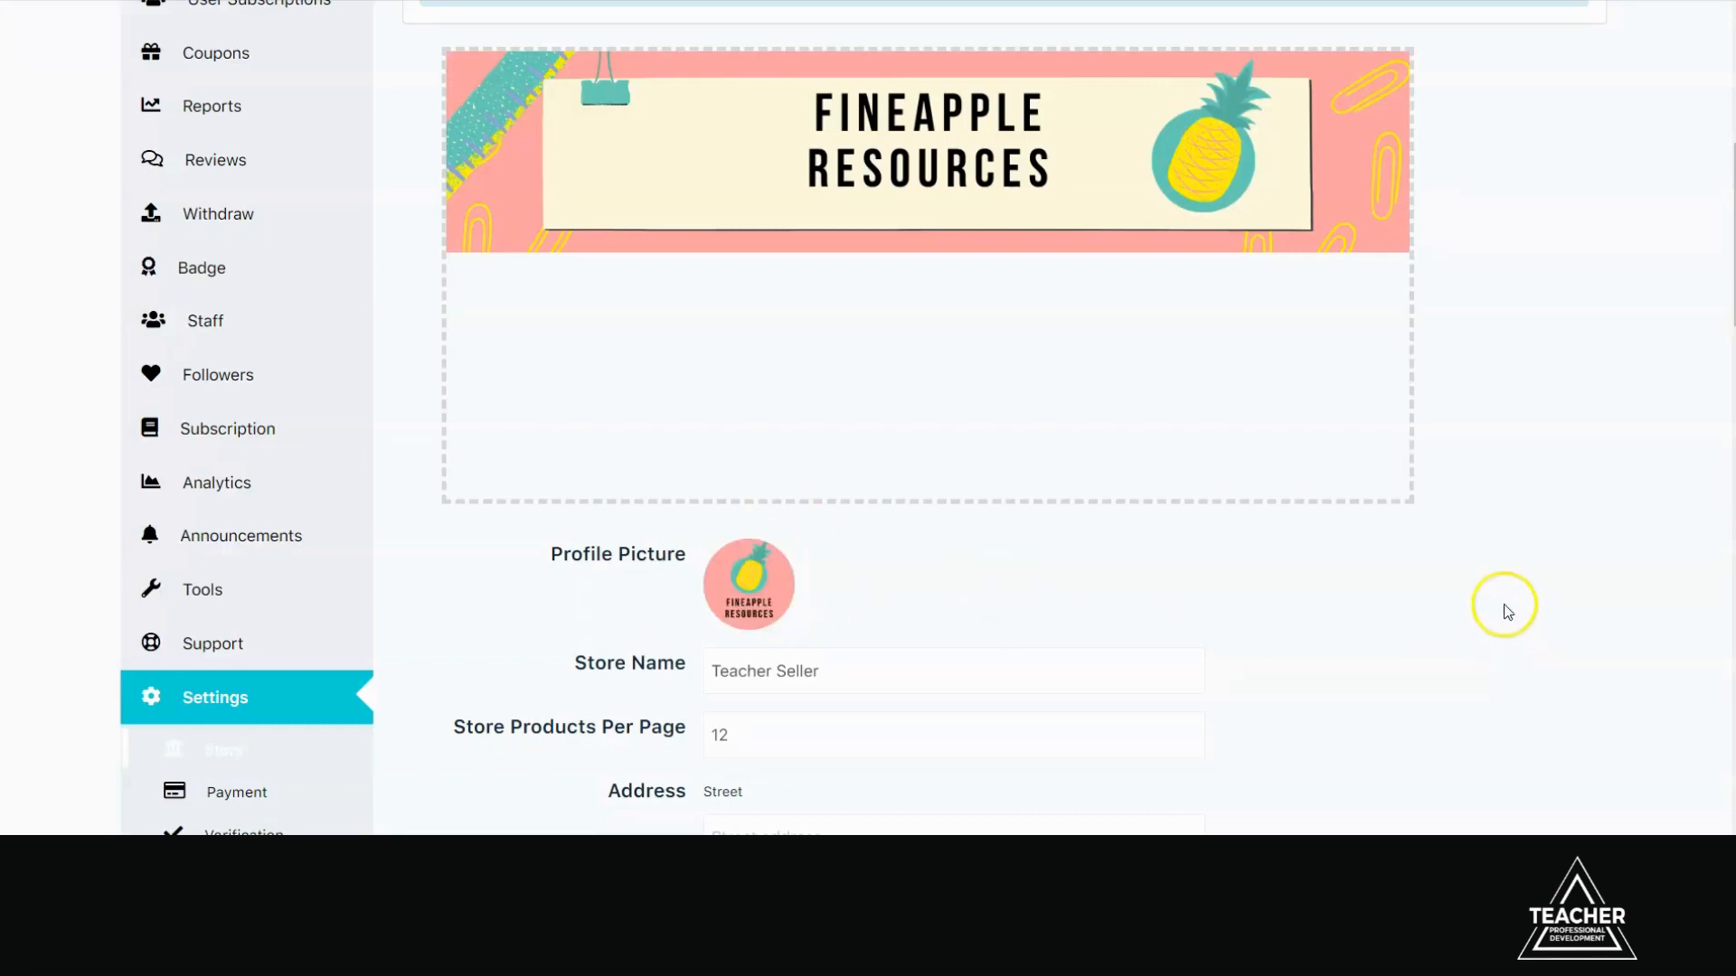
# Paste the prepared Fineapple Resources bio for the Teacher PD Store into the store's Biography.
pyautogui.scroll(-2, 1471, 580)
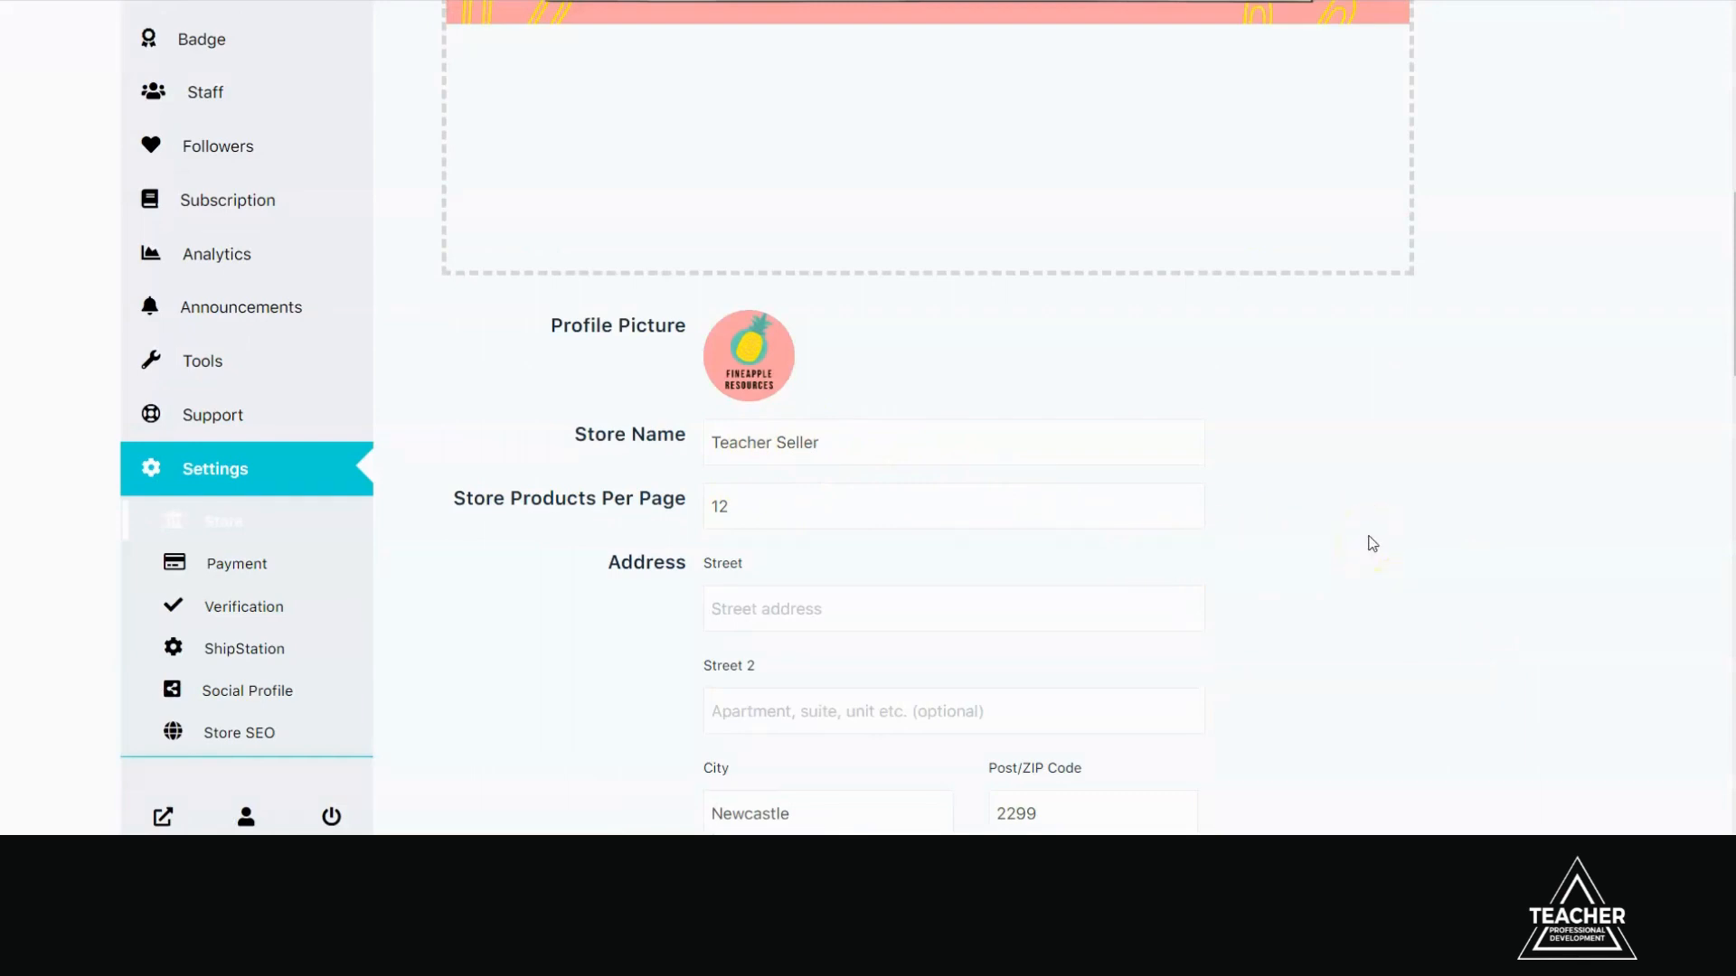
pyautogui.scroll(-3, 1372, 543)
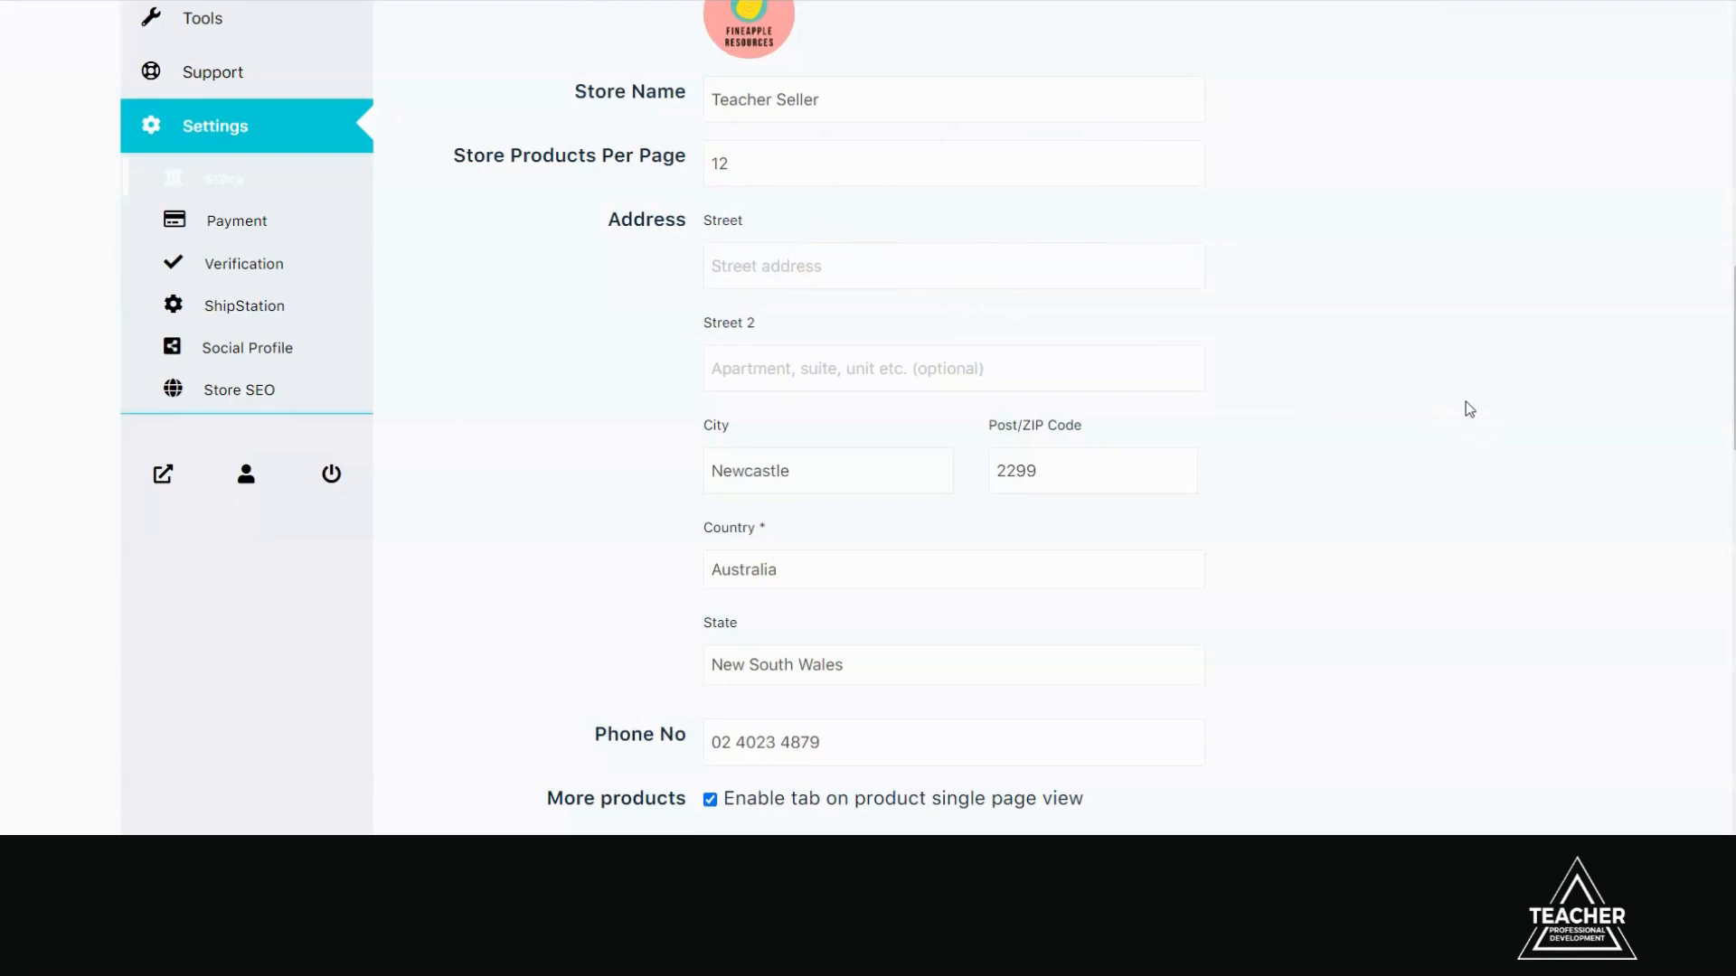
pyautogui.scroll(-2, 1348, 508)
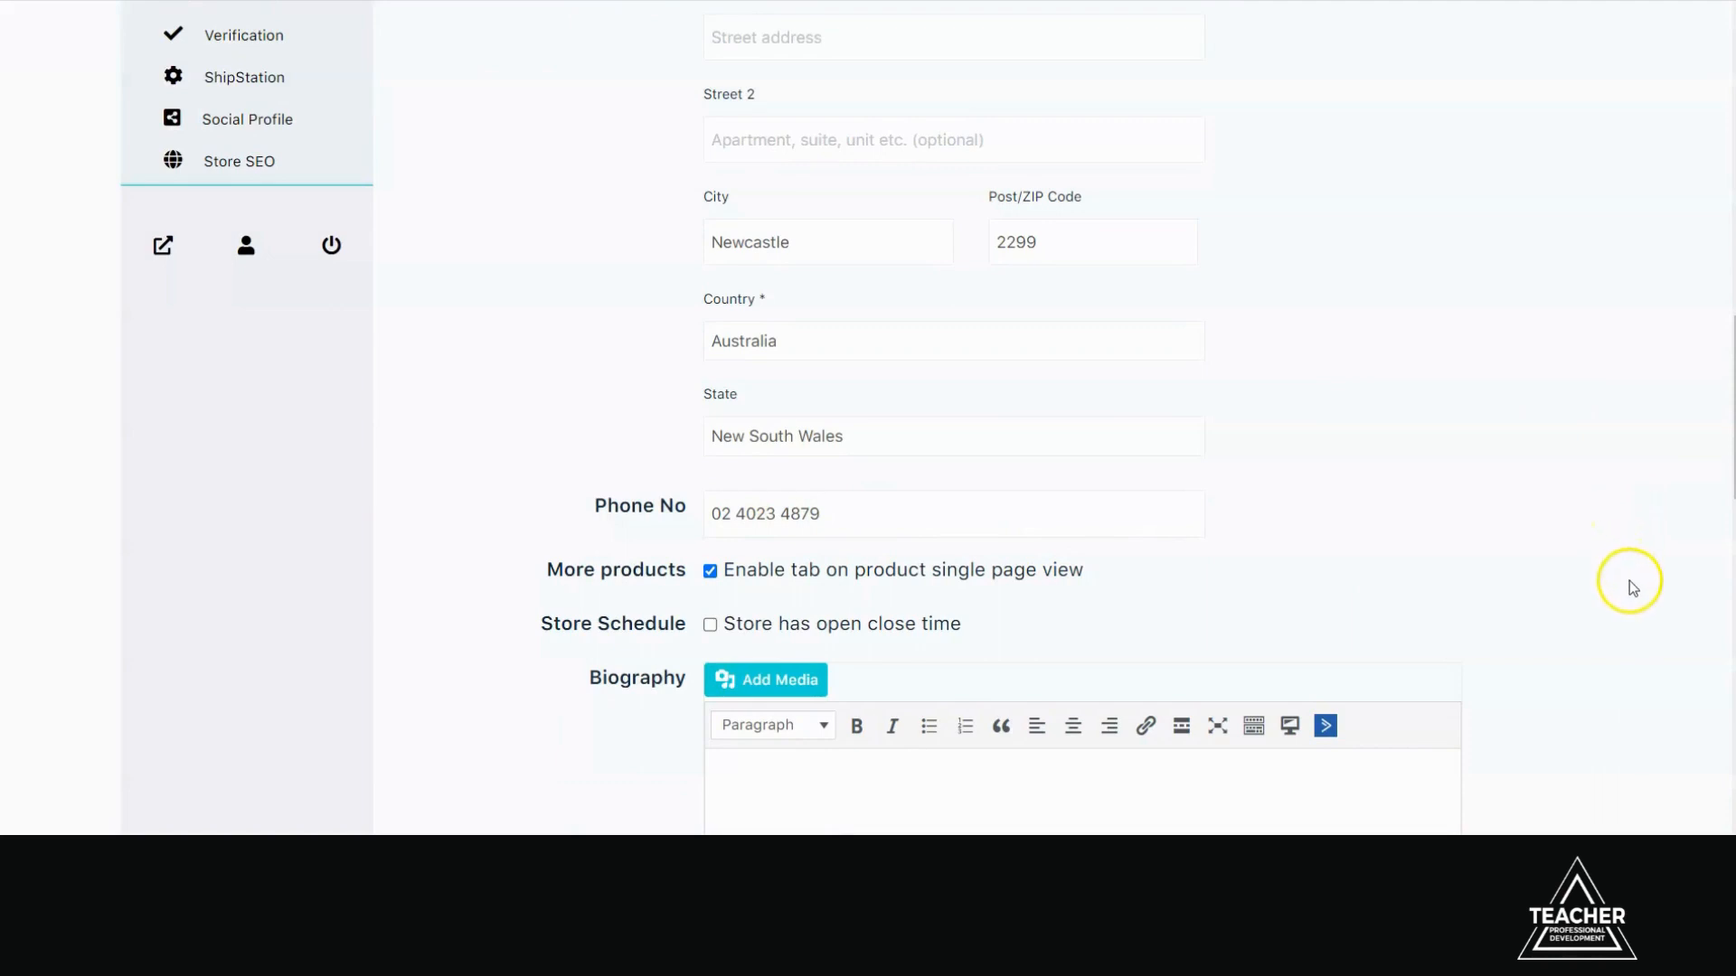
pyautogui.scroll(-3, 1636, 585)
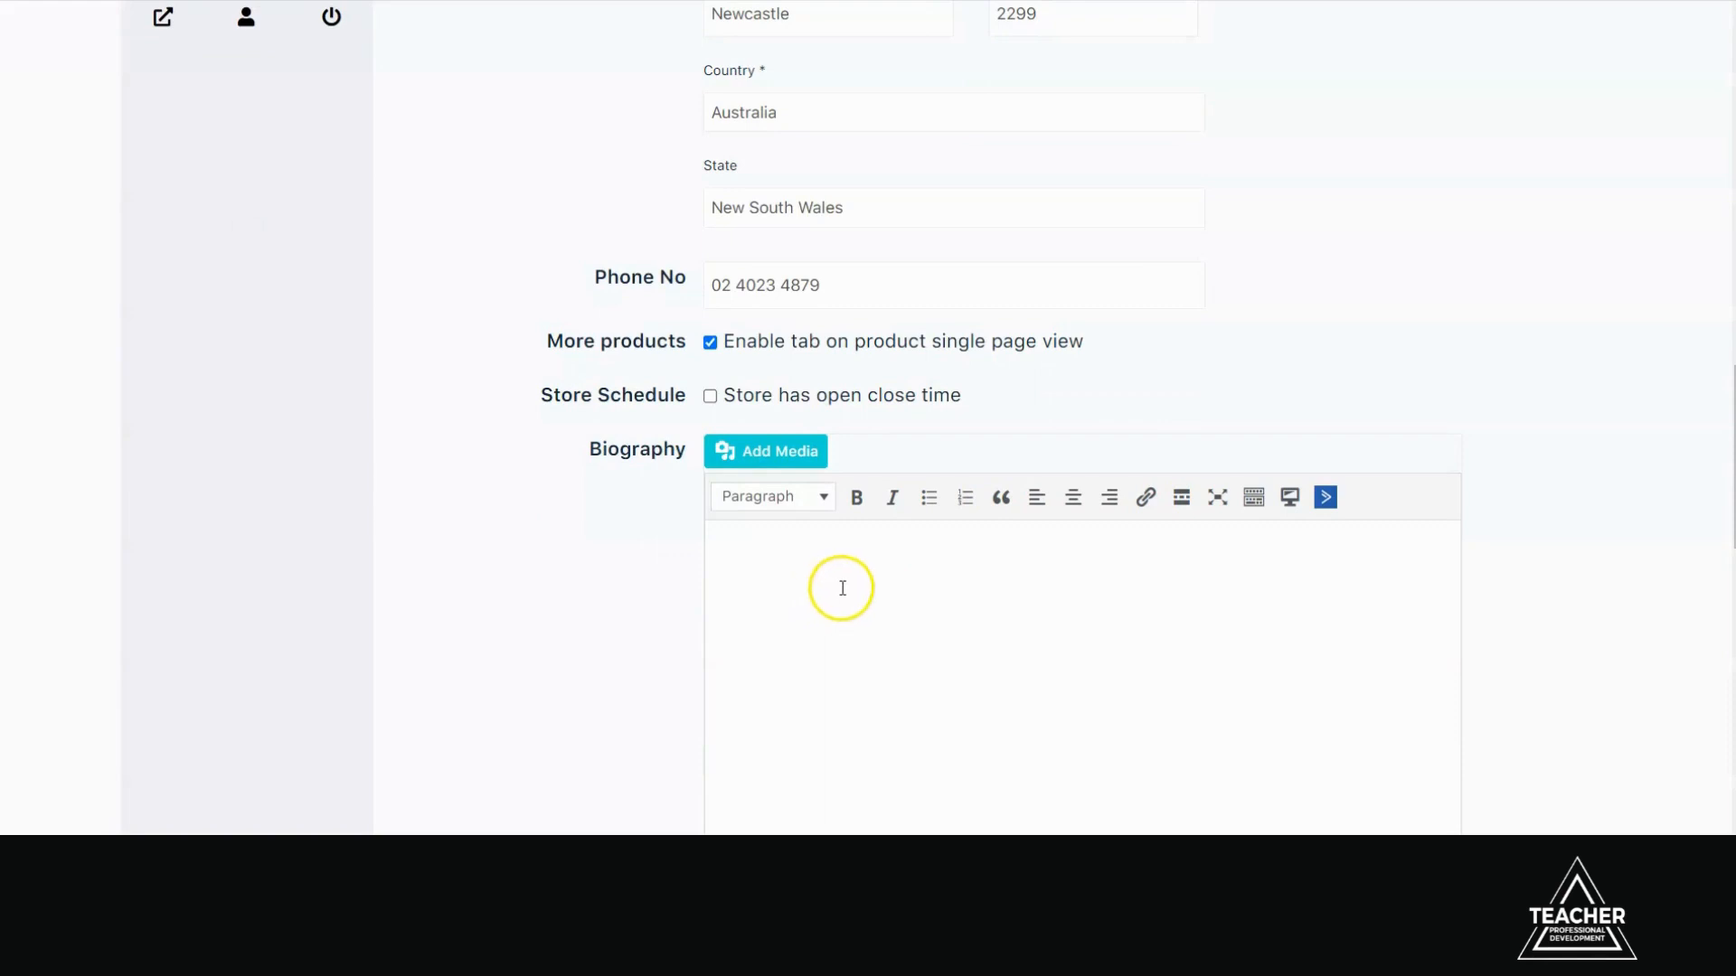
pyautogui.click(994, 642)
pyautogui.hotkey('ctrl', 'v')
pyautogui.scroll(-4, 1672, 606)
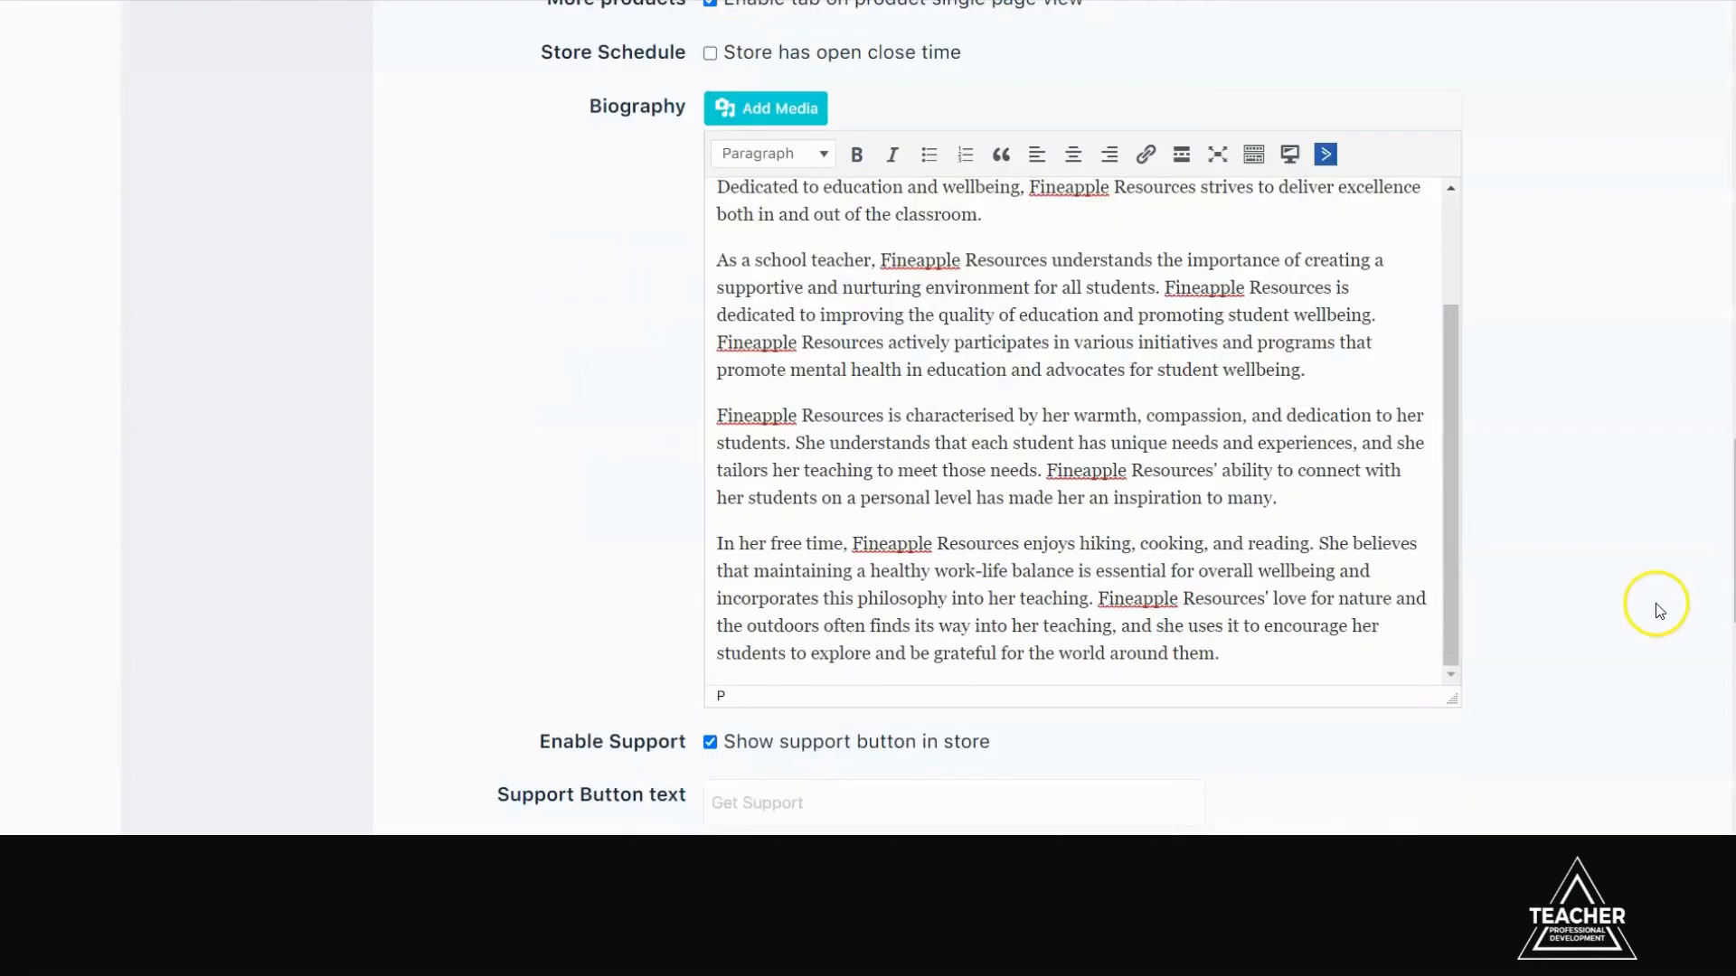
pyautogui.scroll(2, 1063, 516)
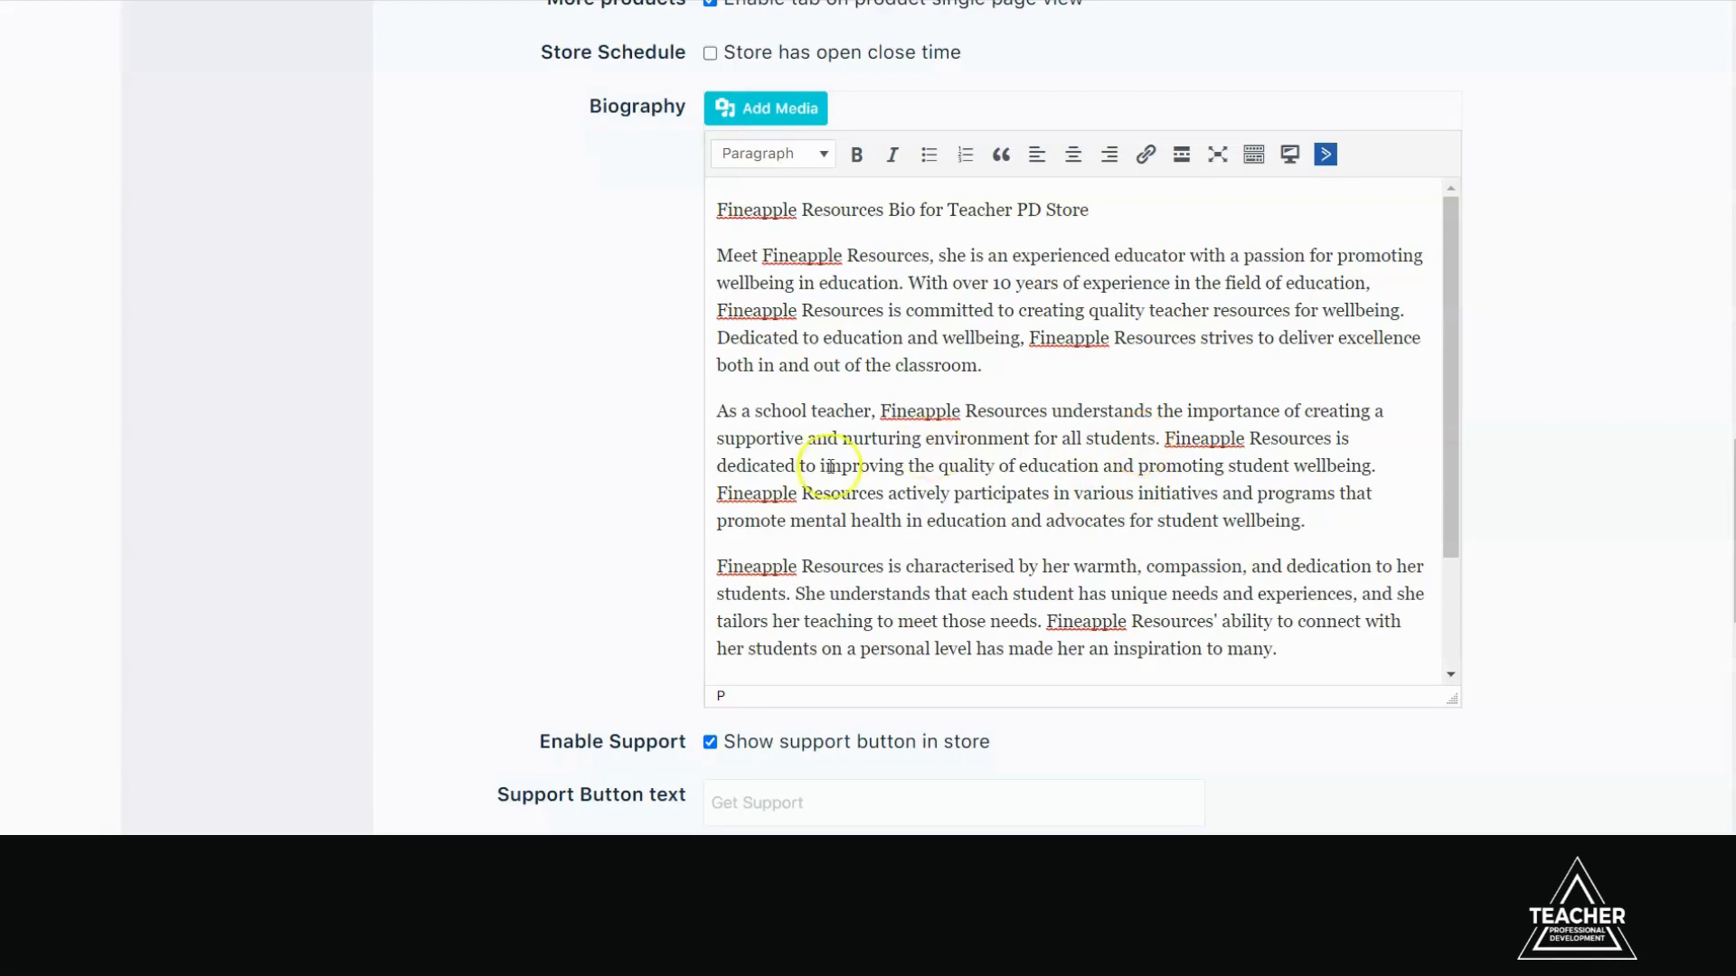
pyautogui.scroll(-1, 543, 647)
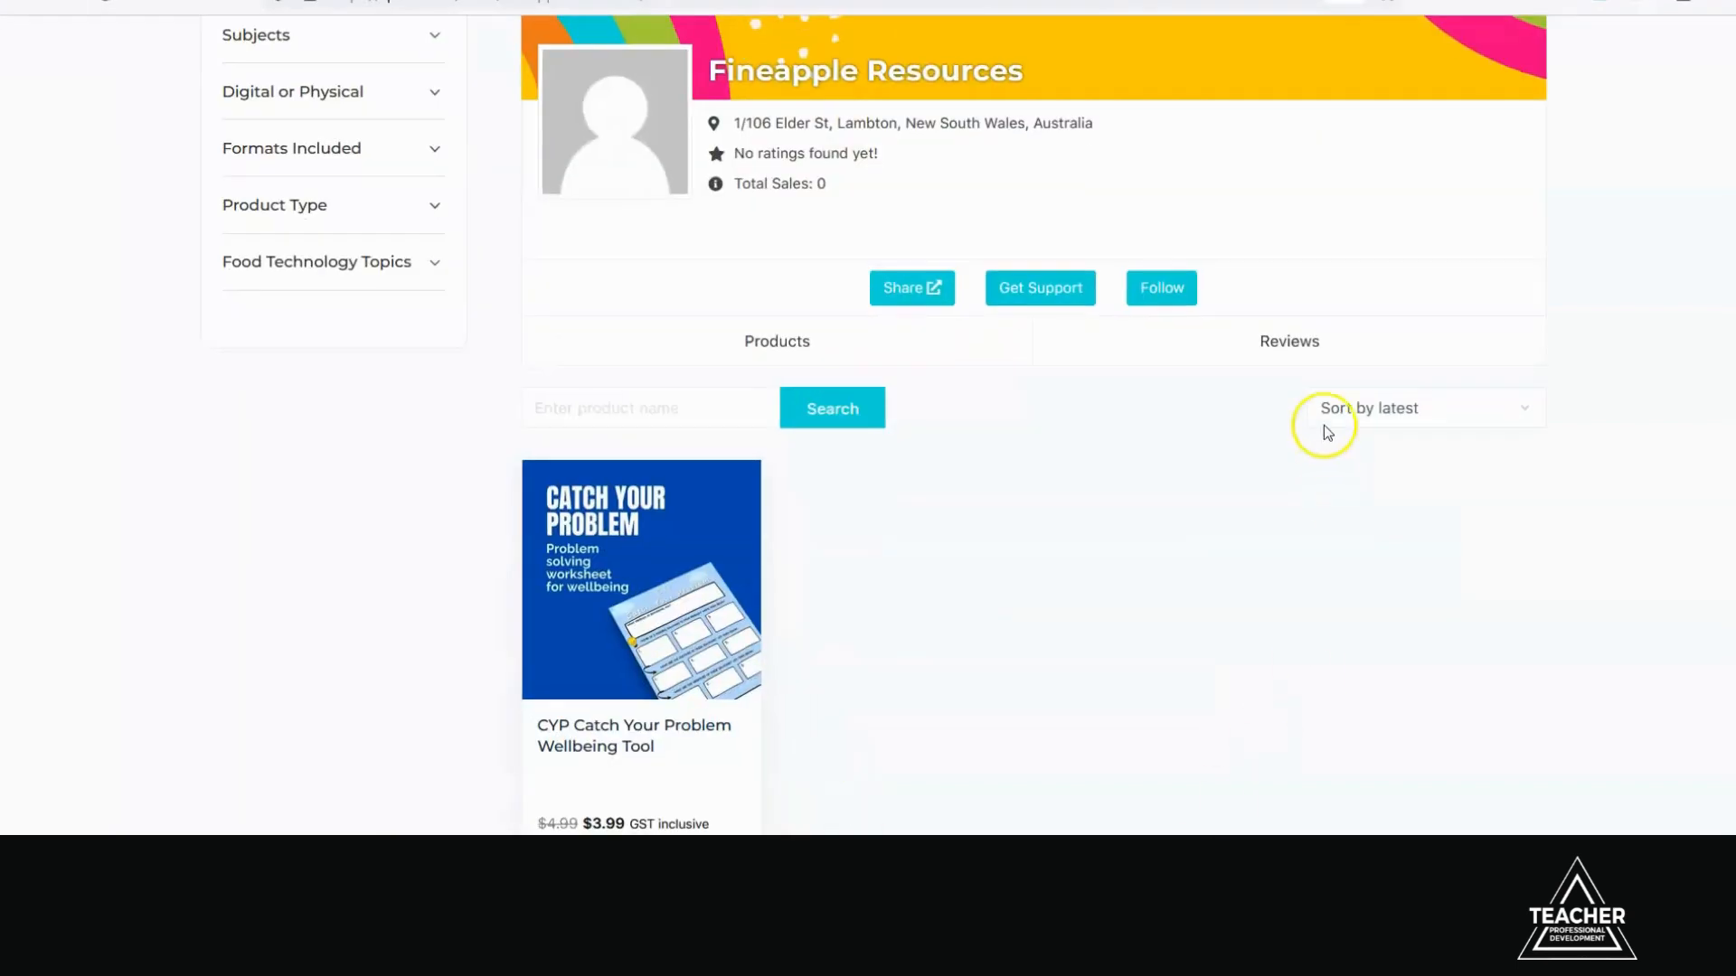
# Examine the Get Support form on the Fineapple Resources store page, close it, and return to the store settings.
pyautogui.scroll(3, 1054, 520)
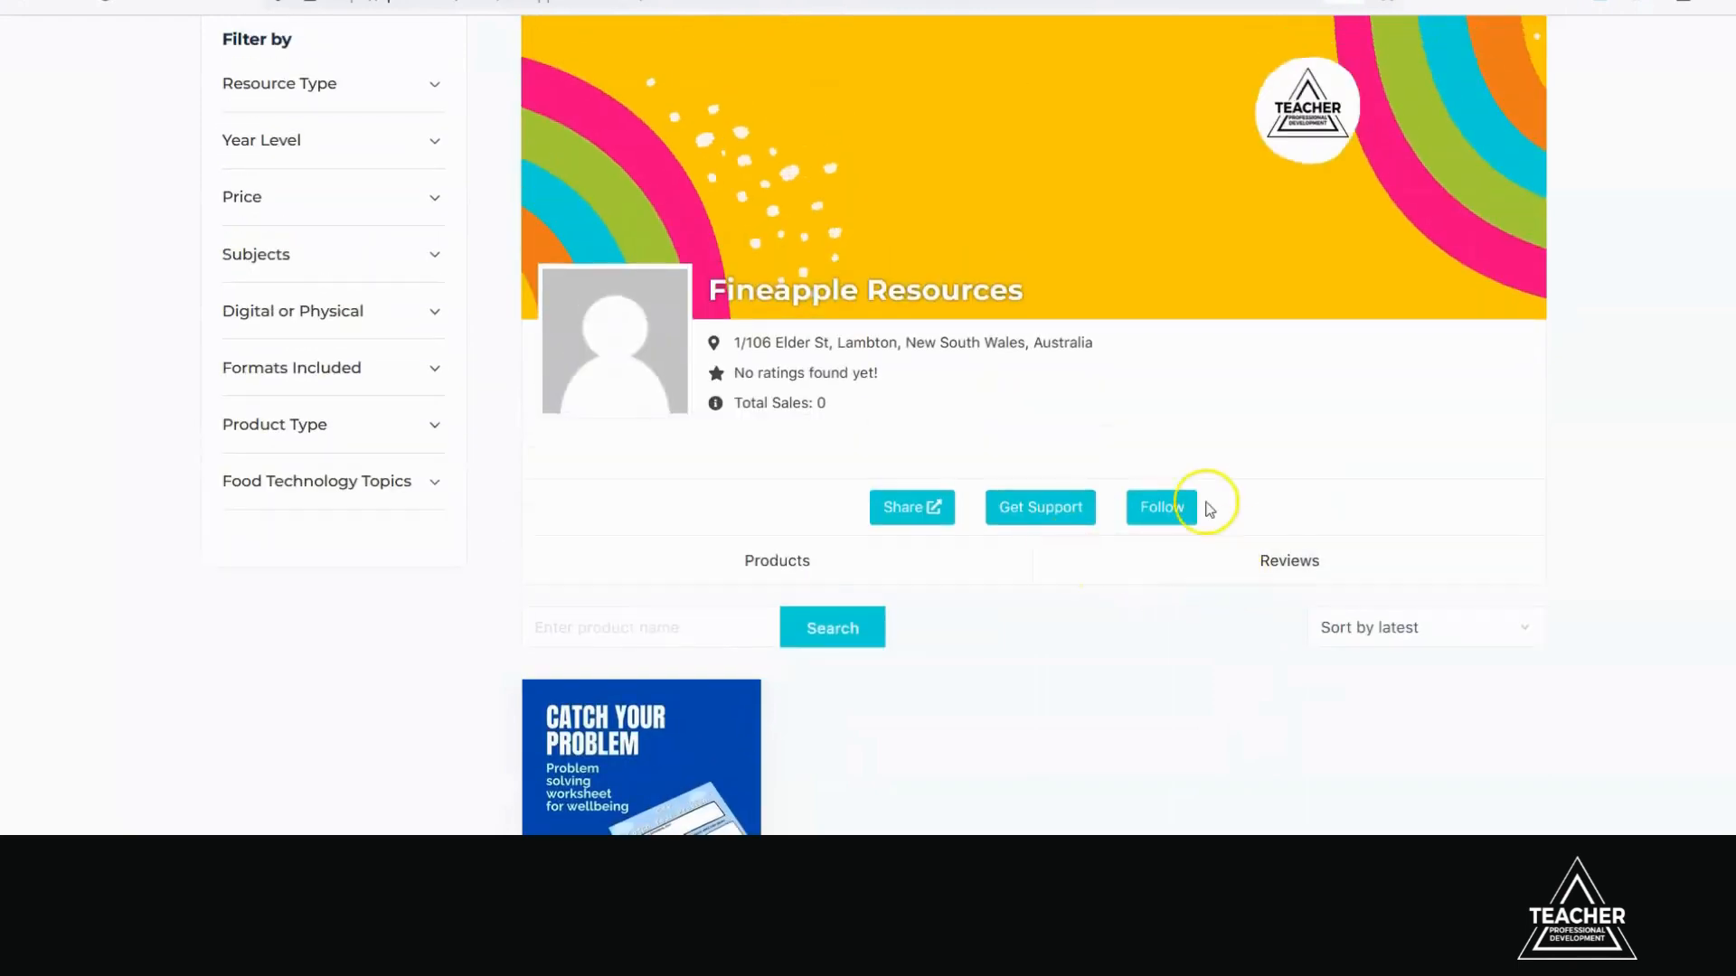
pyautogui.click(1054, 500)
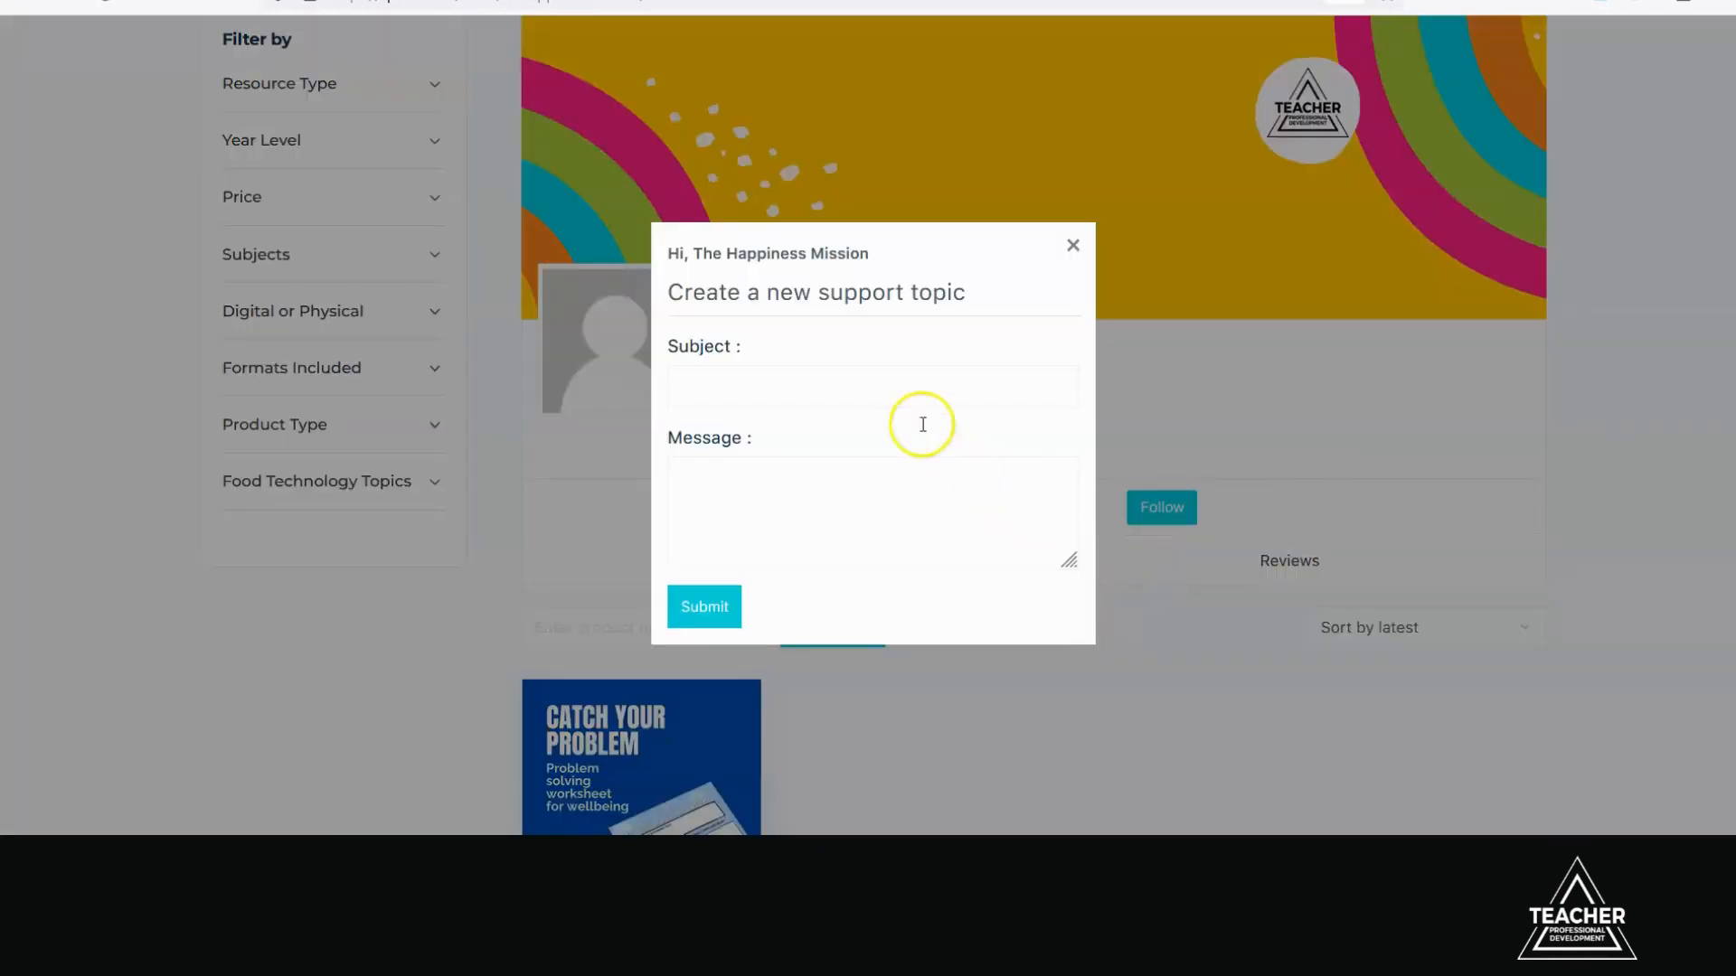
pyautogui.click(762, 381)
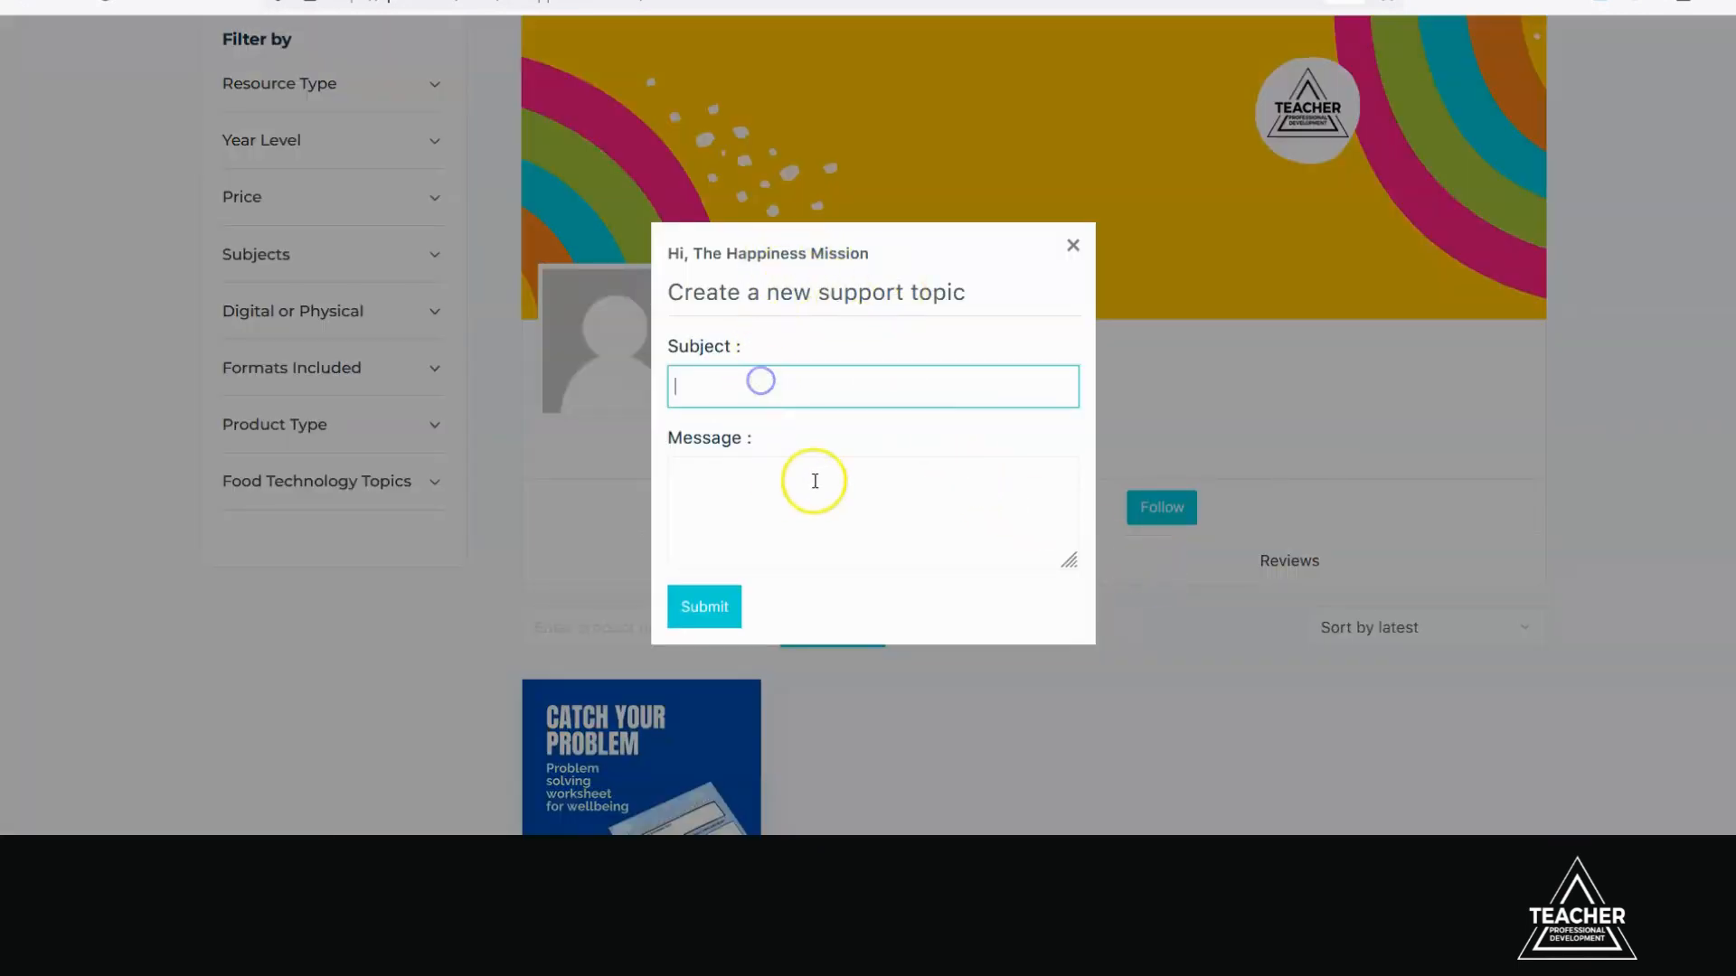
pyautogui.click(901, 502)
pyautogui.click(1131, 675)
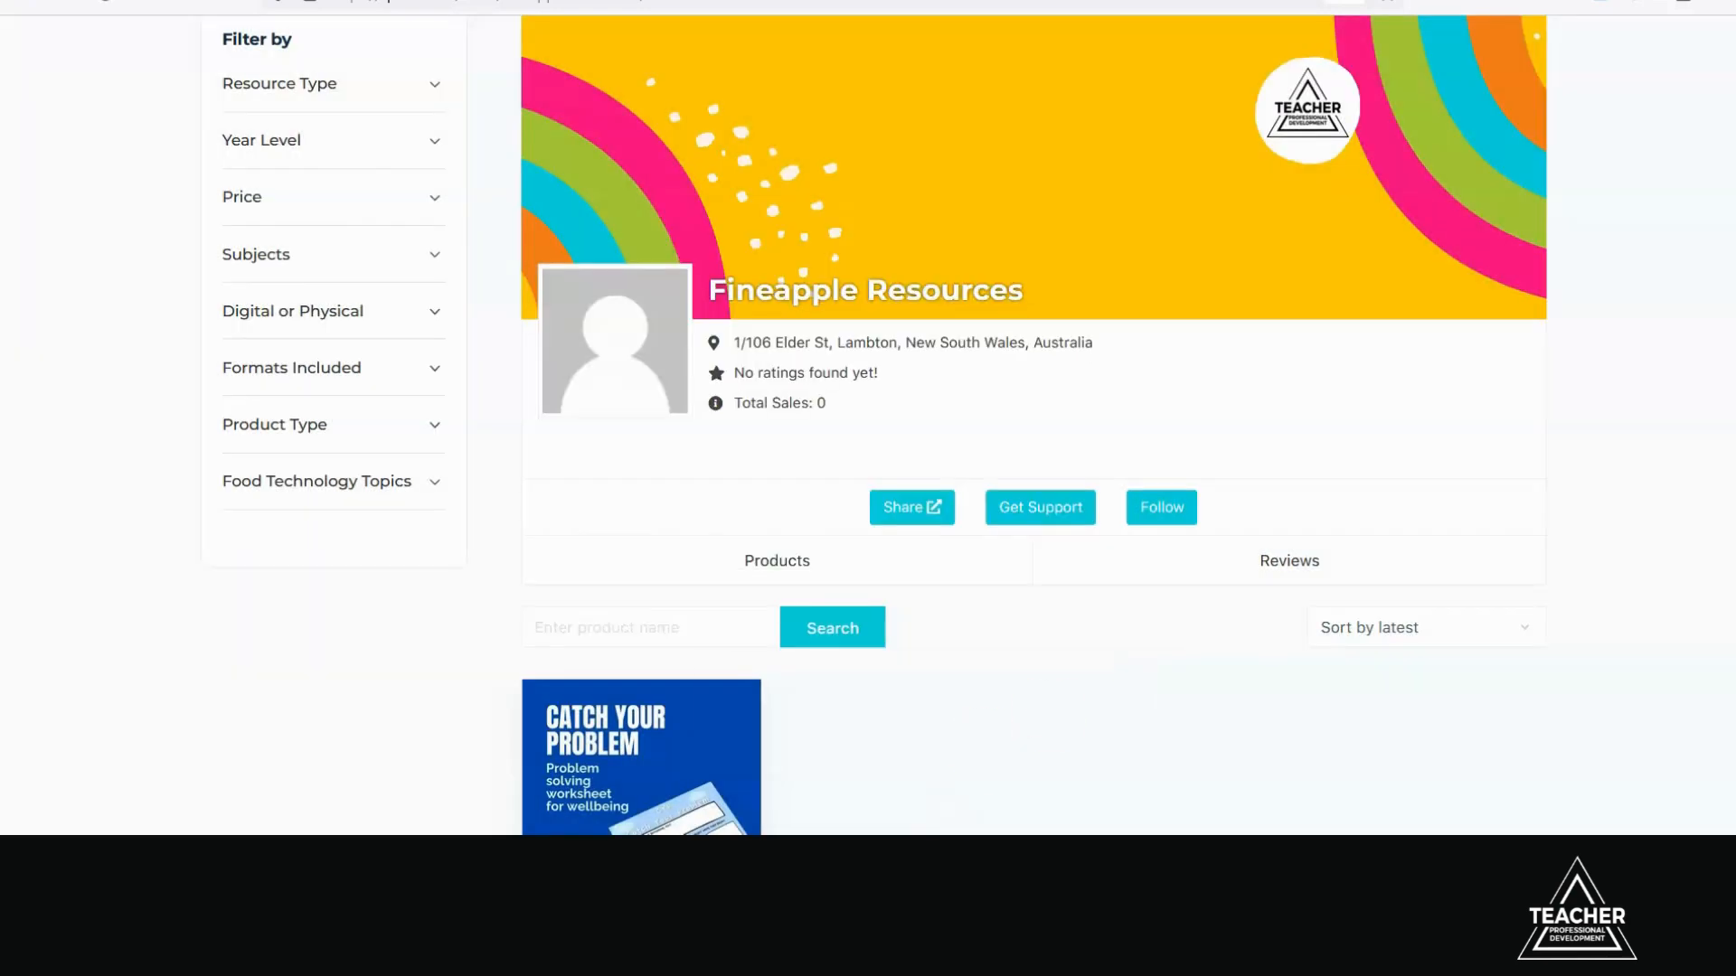
pyautogui.moveTo(951, 864)
pyautogui.click(1039, 767)
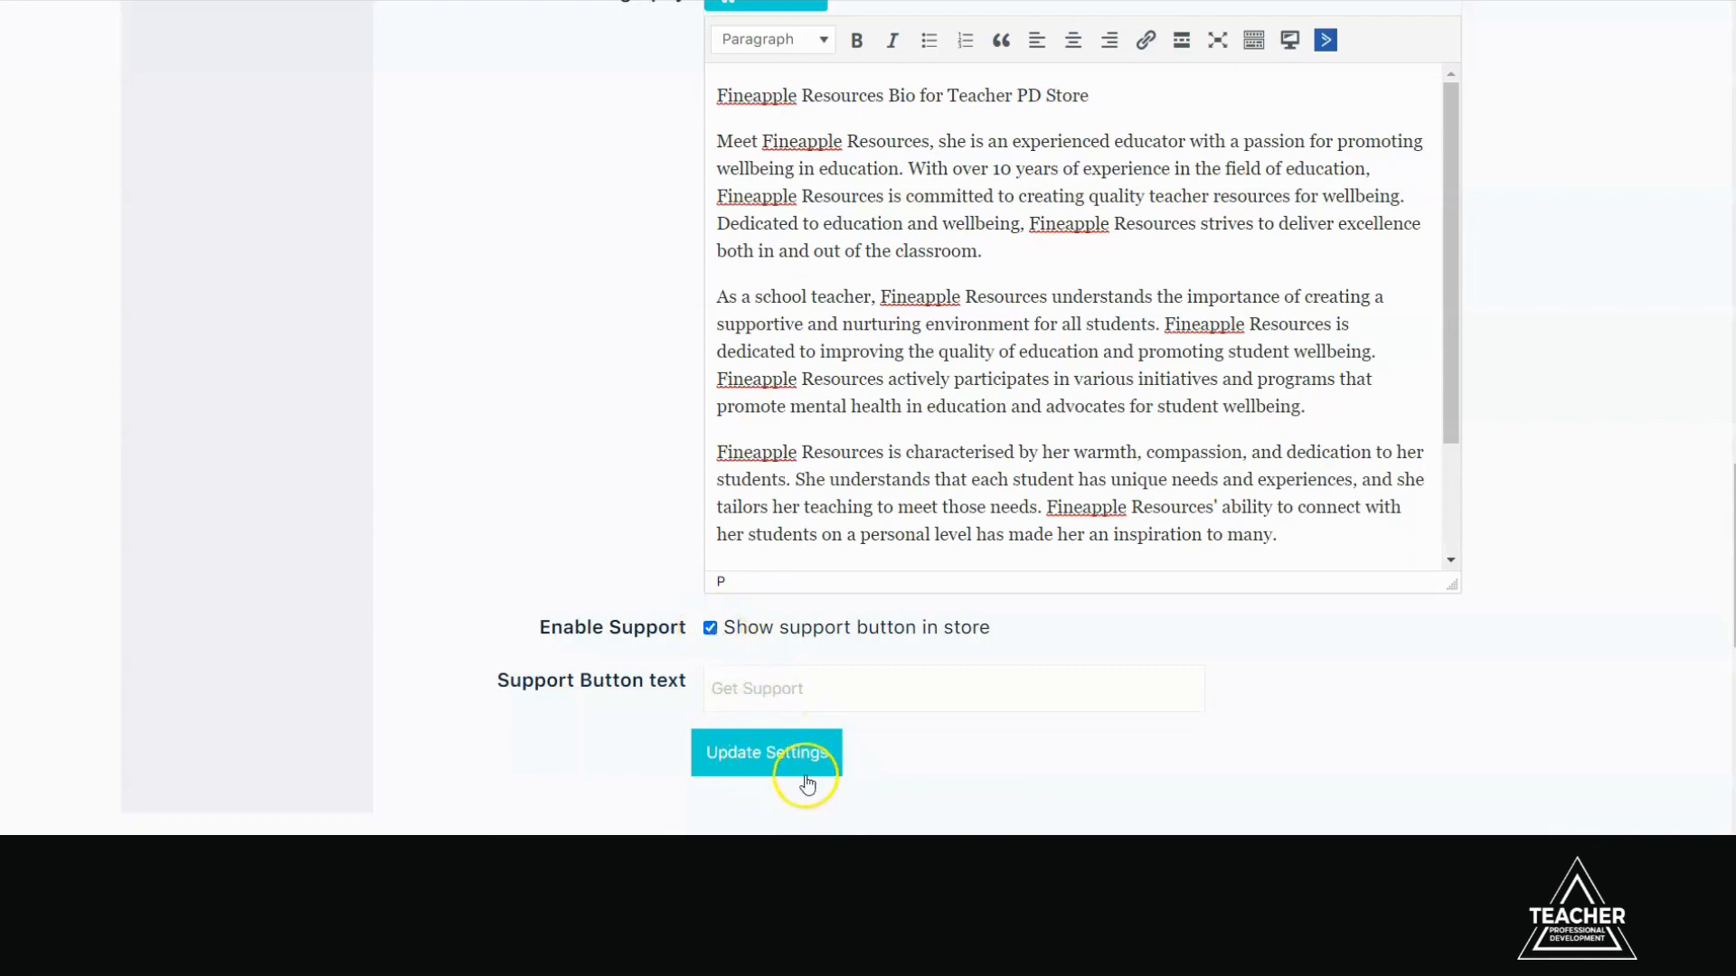
# Save the updated store settings.
pyautogui.click(790, 754)
pyautogui.scroll(14, 527, 624)
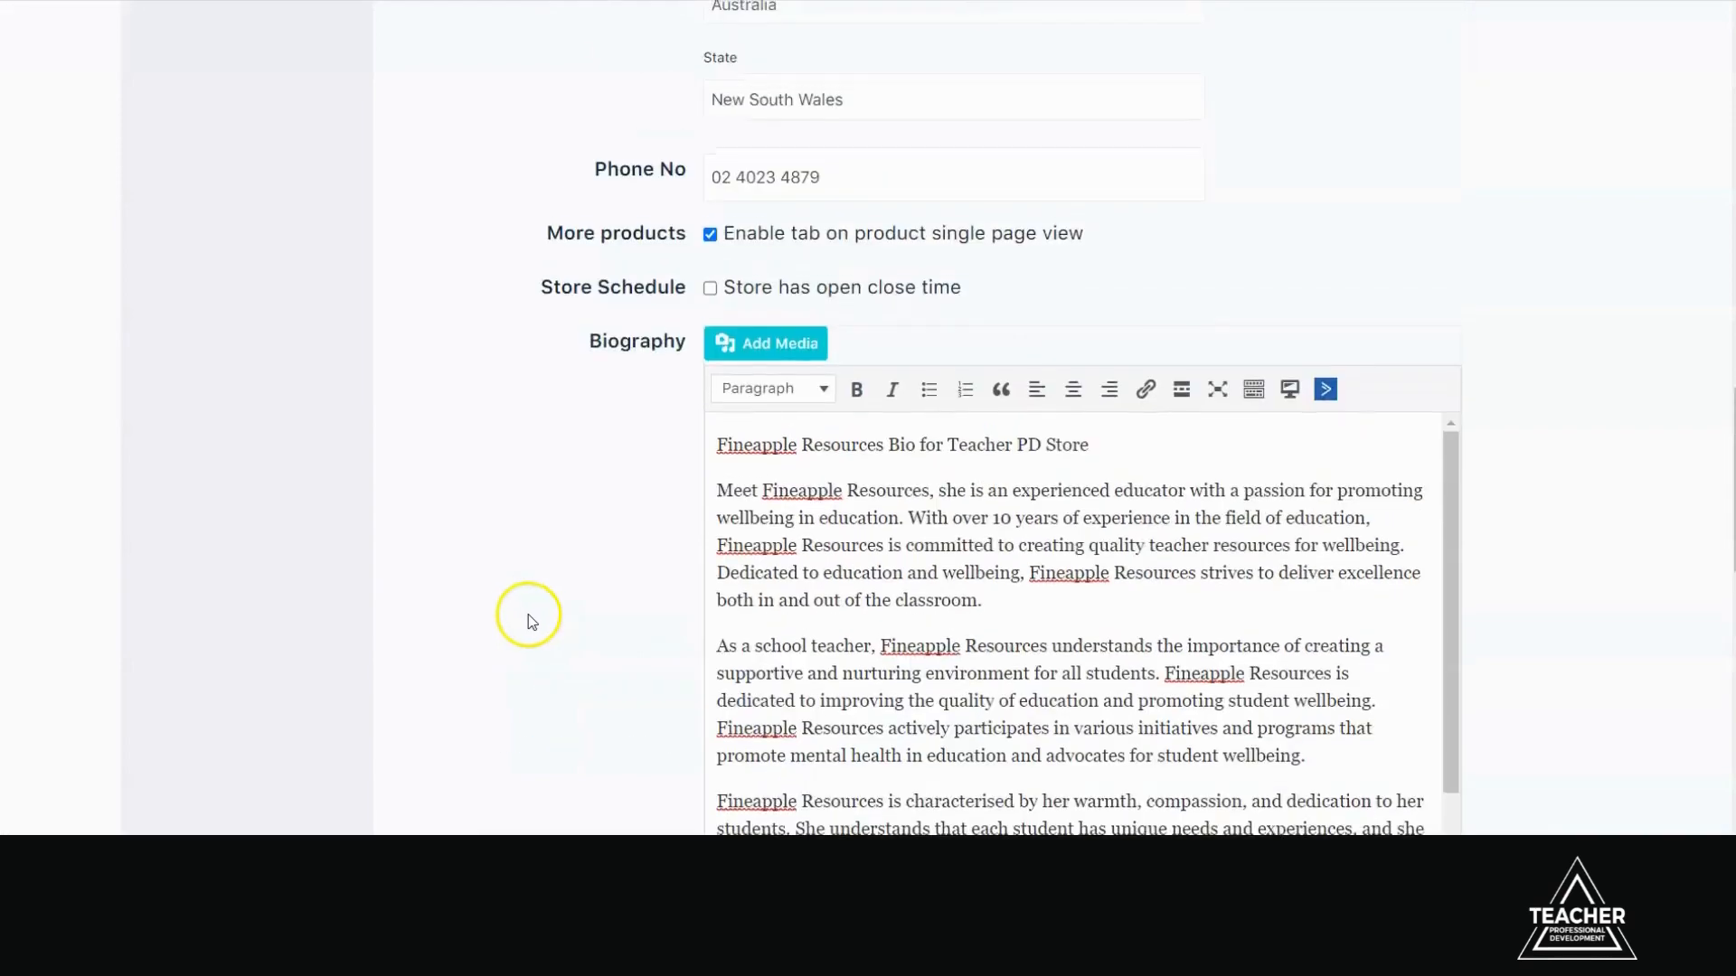
pyautogui.scroll(3, 587, 650)
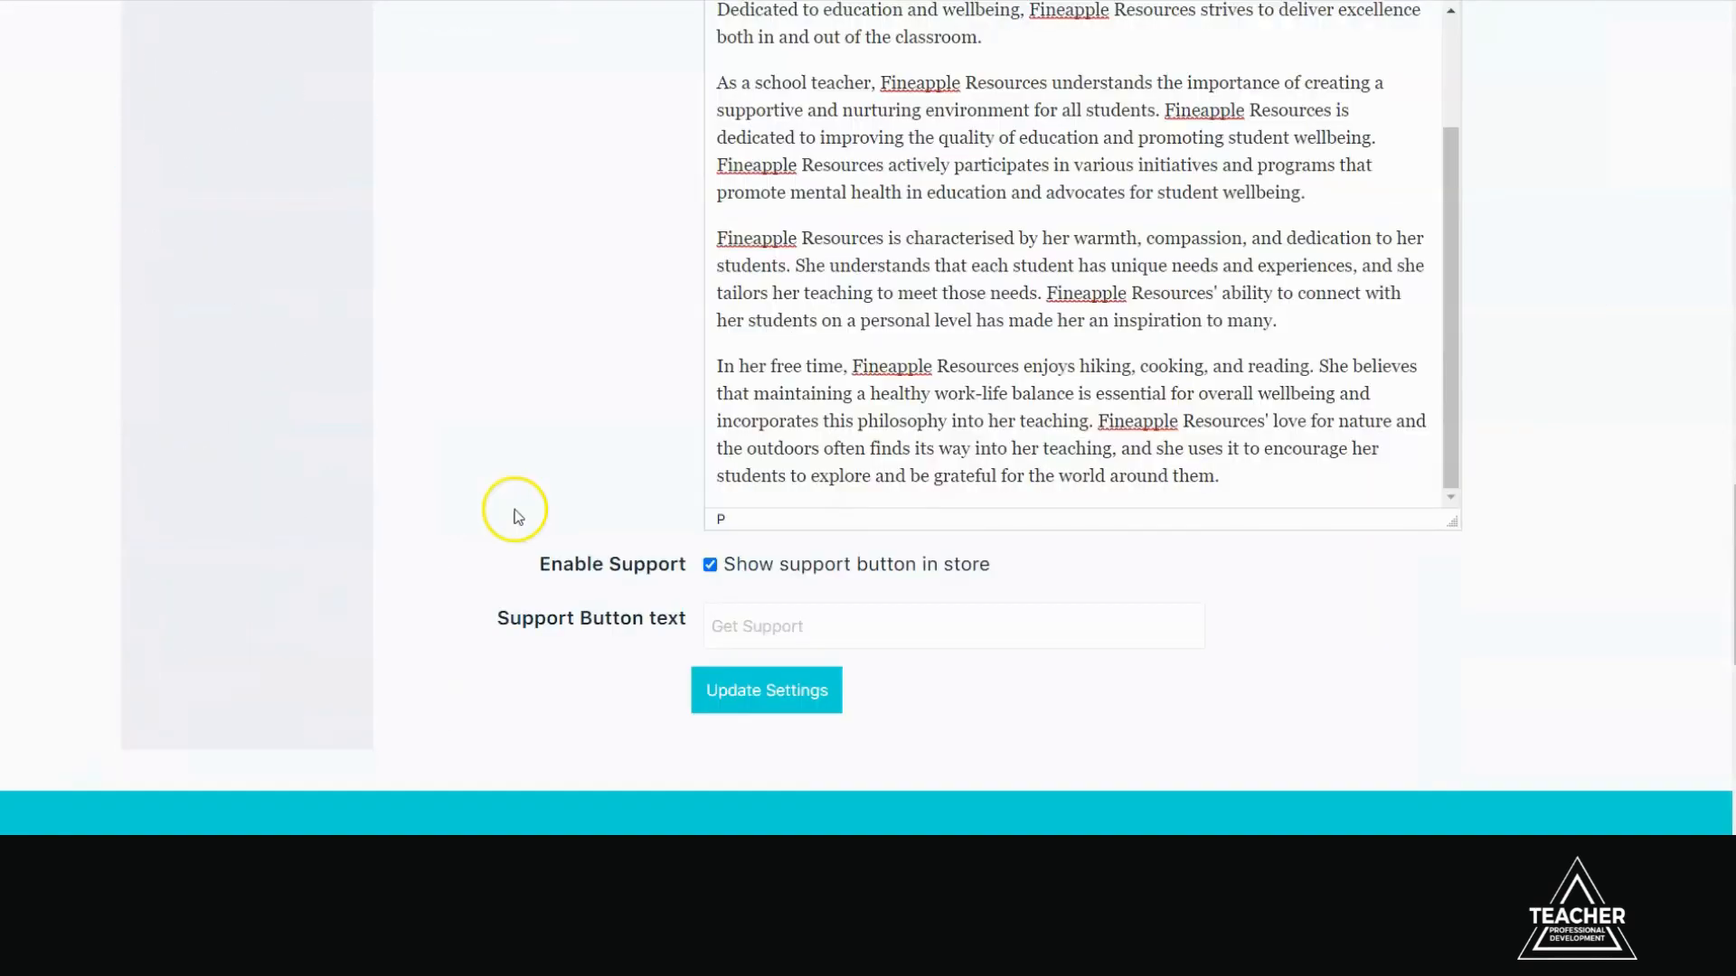
# Open the Social Profile settings and go to the social media link fields.
pyautogui.scroll(10, 515, 508)
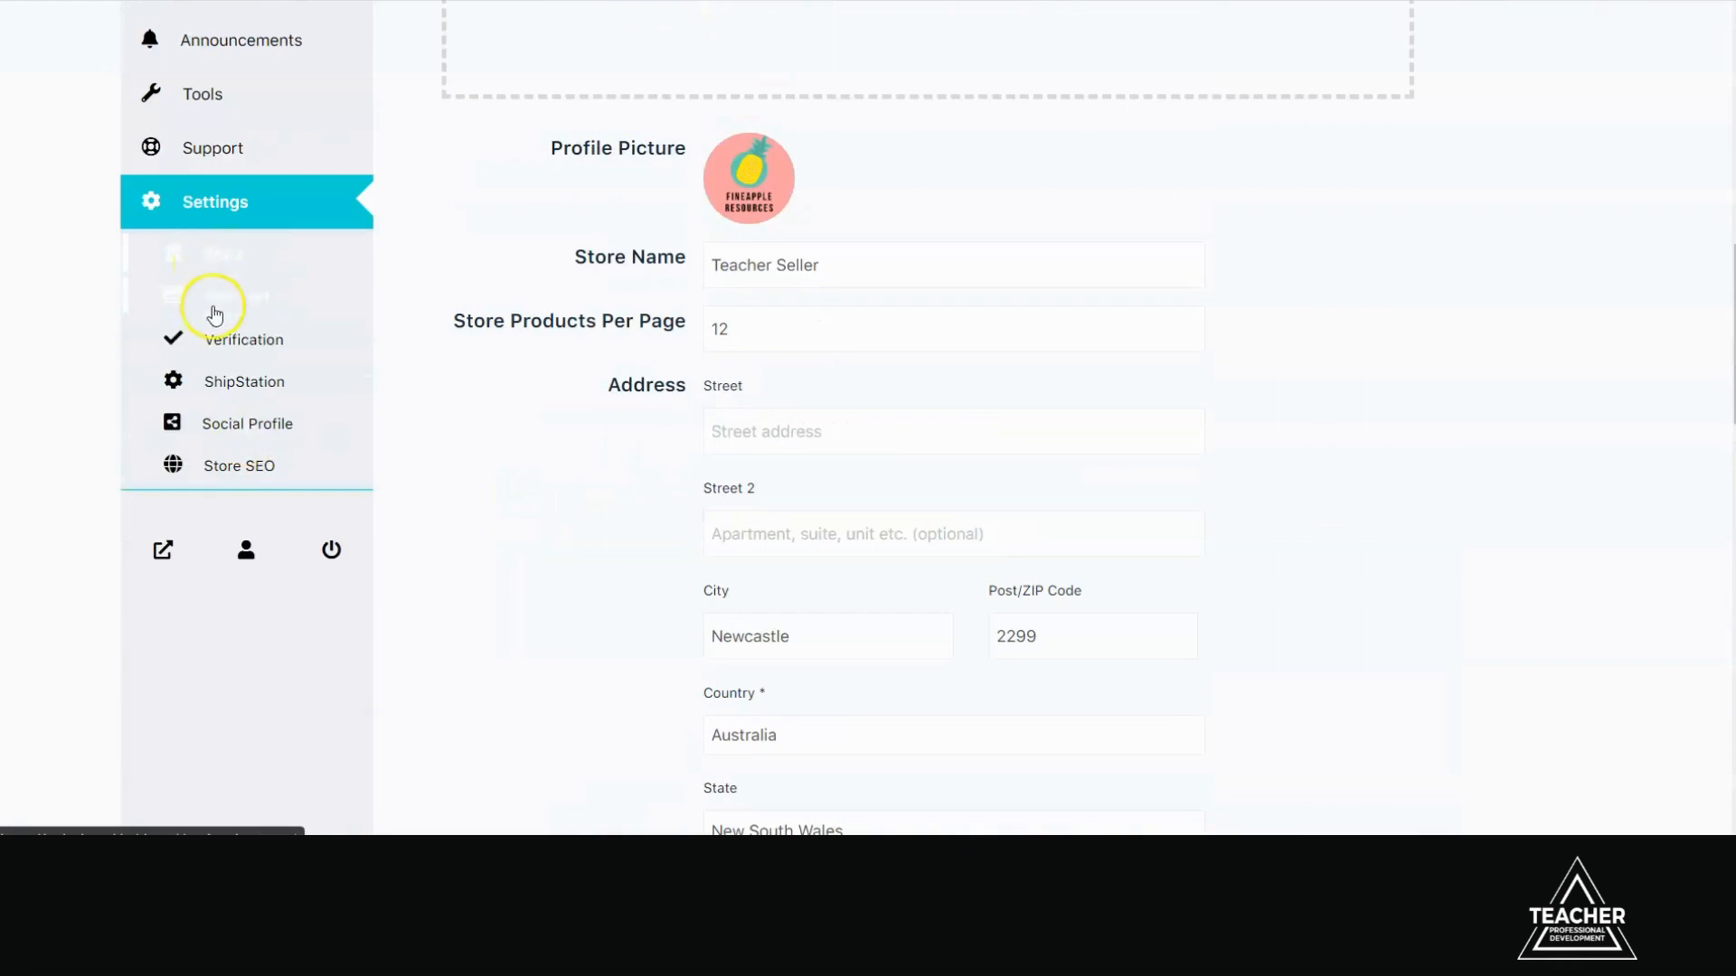
pyautogui.click(210, 431)
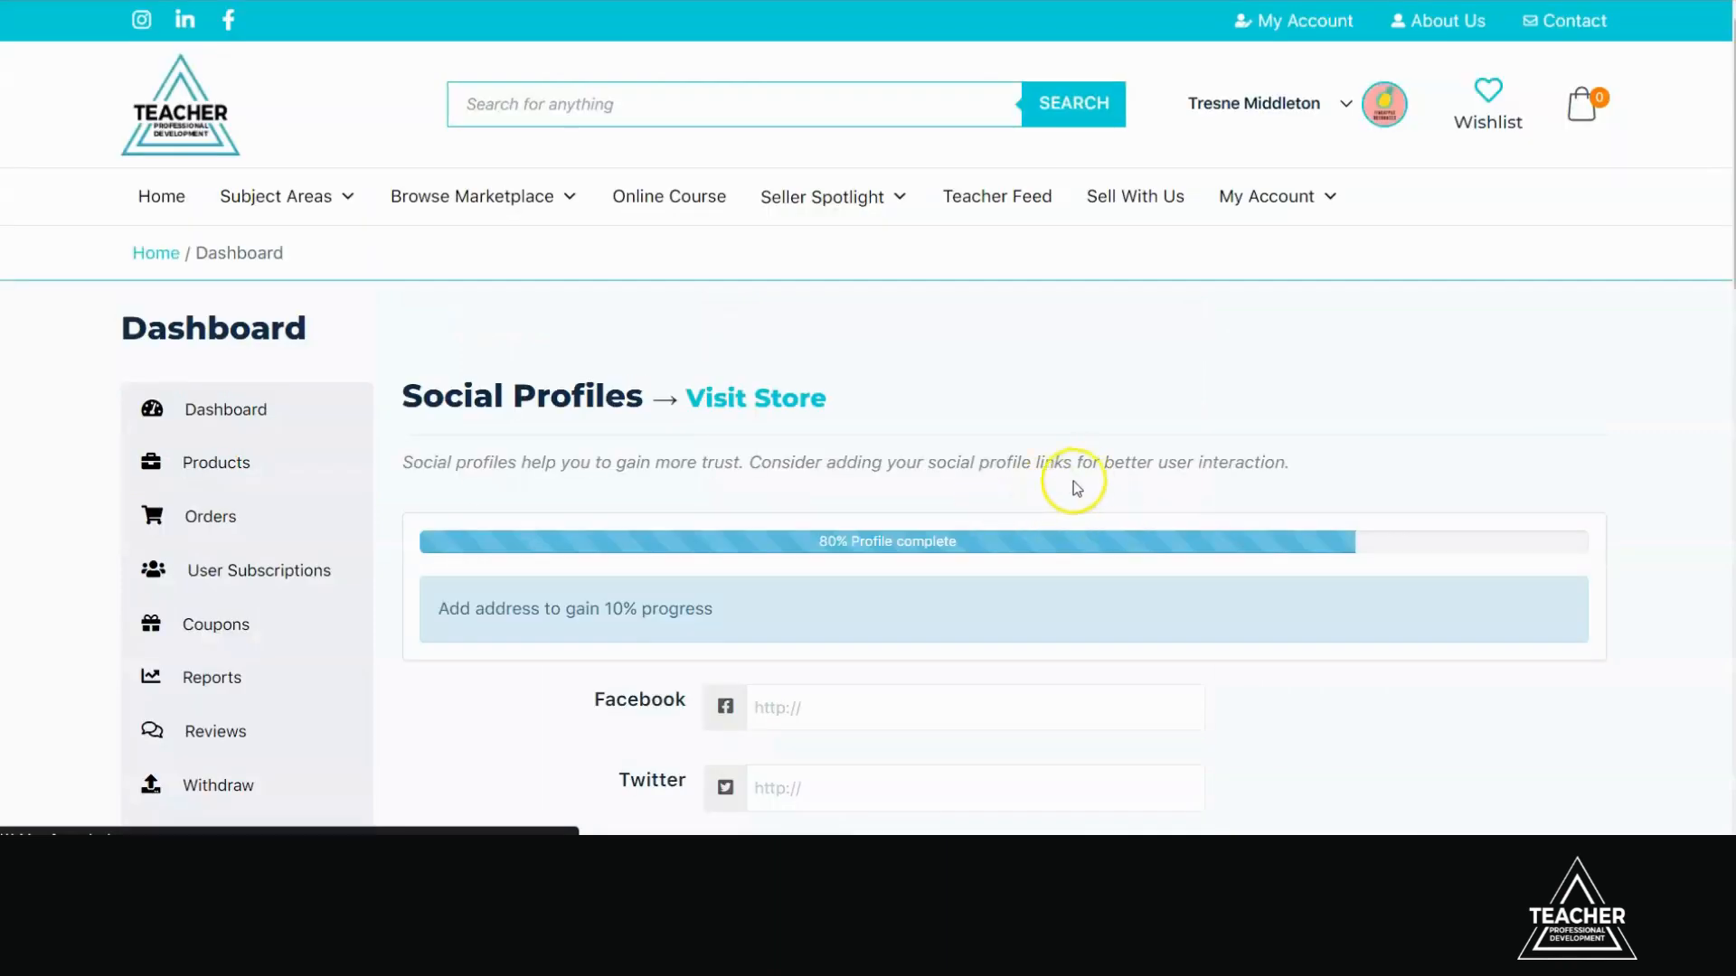
pyautogui.scroll(-1, 904, 443)
pyautogui.scroll(-1, 511, 615)
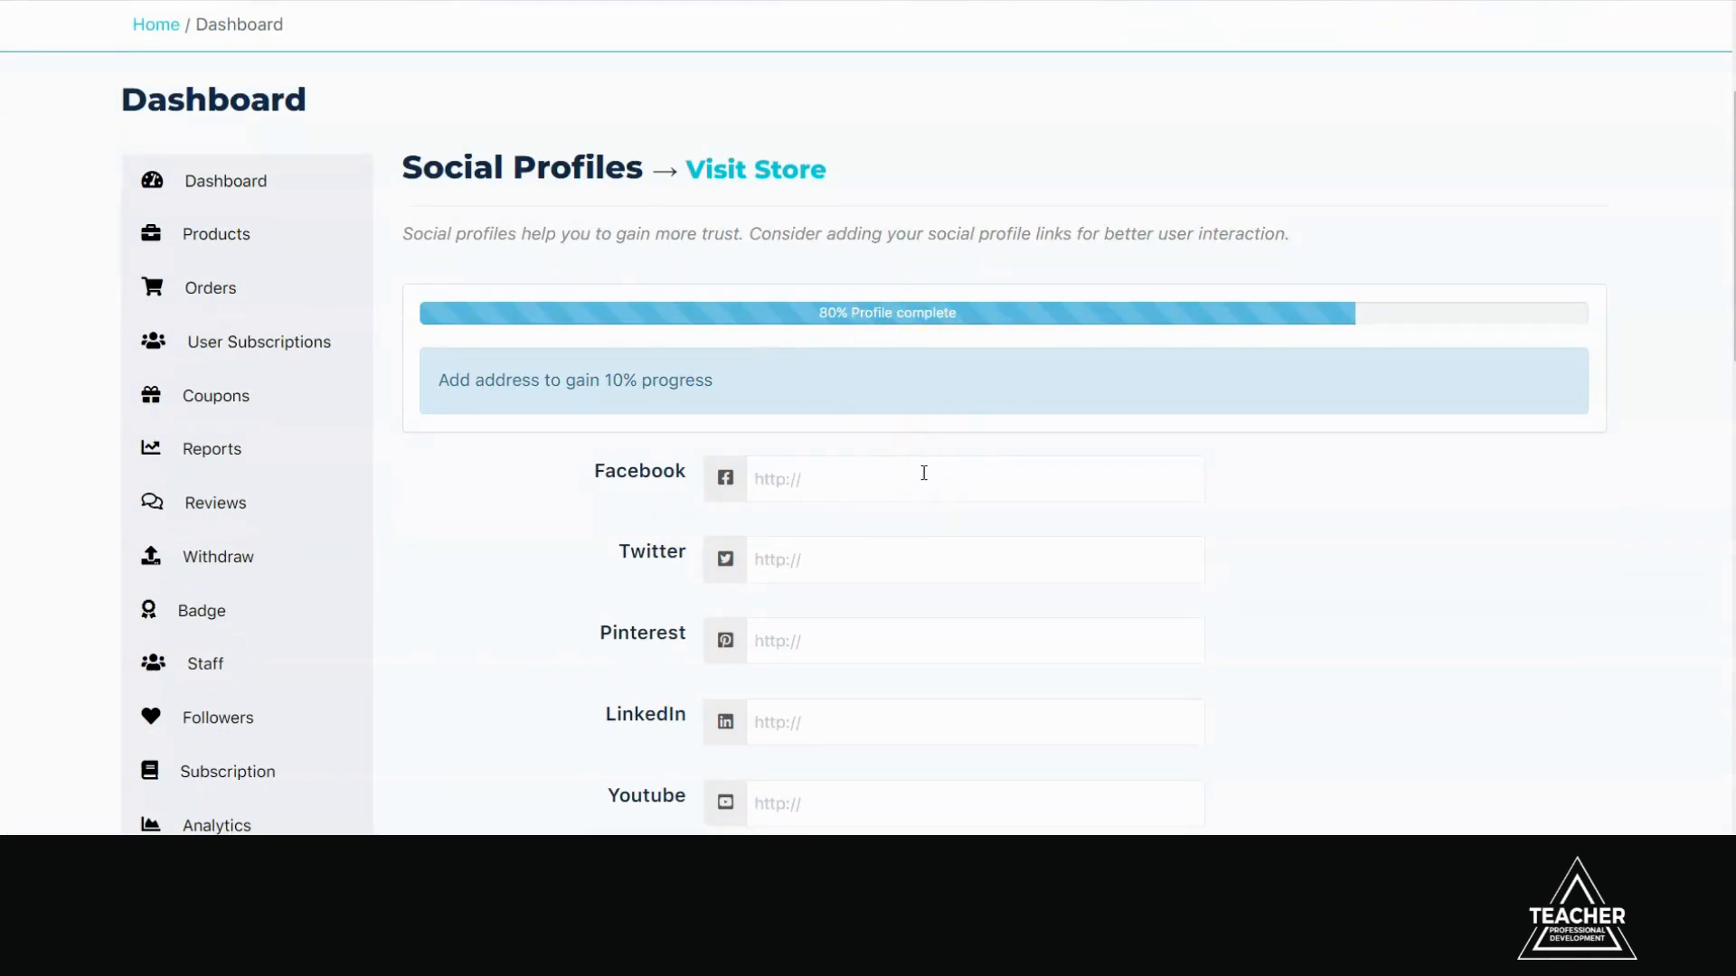
# Look through the social media link fields, leave them empty, and open the Store SEO settings.
pyautogui.scroll(-1, 686, 479)
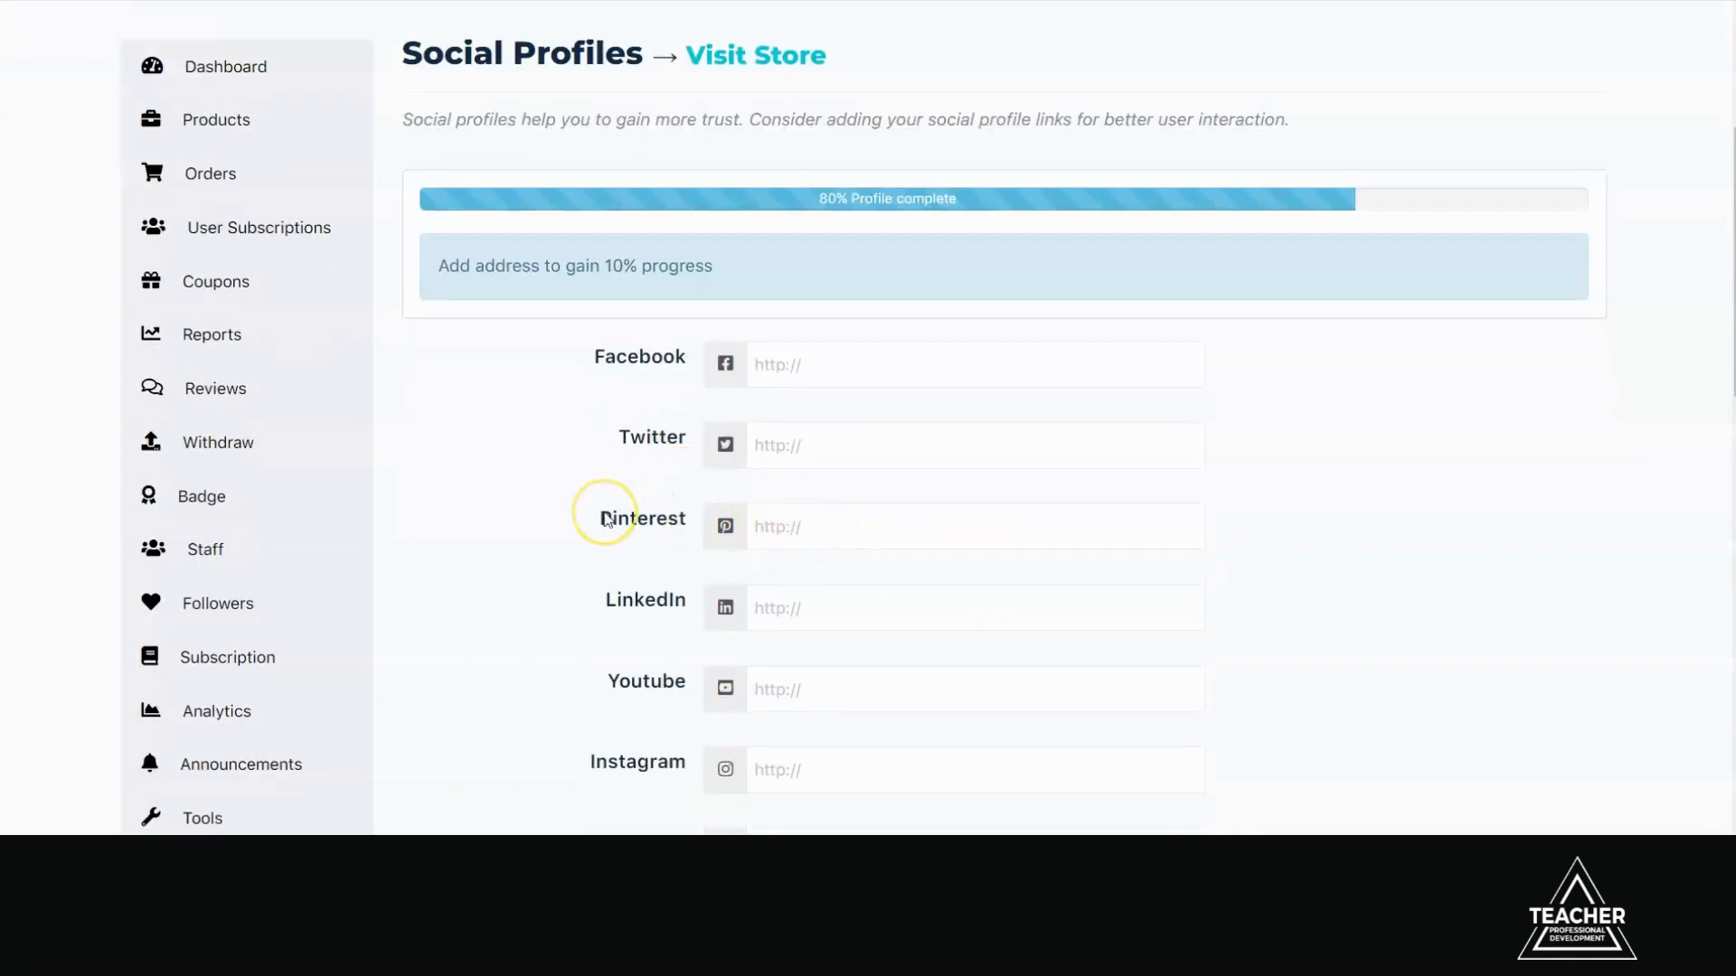
pyautogui.scroll(-3, 587, 509)
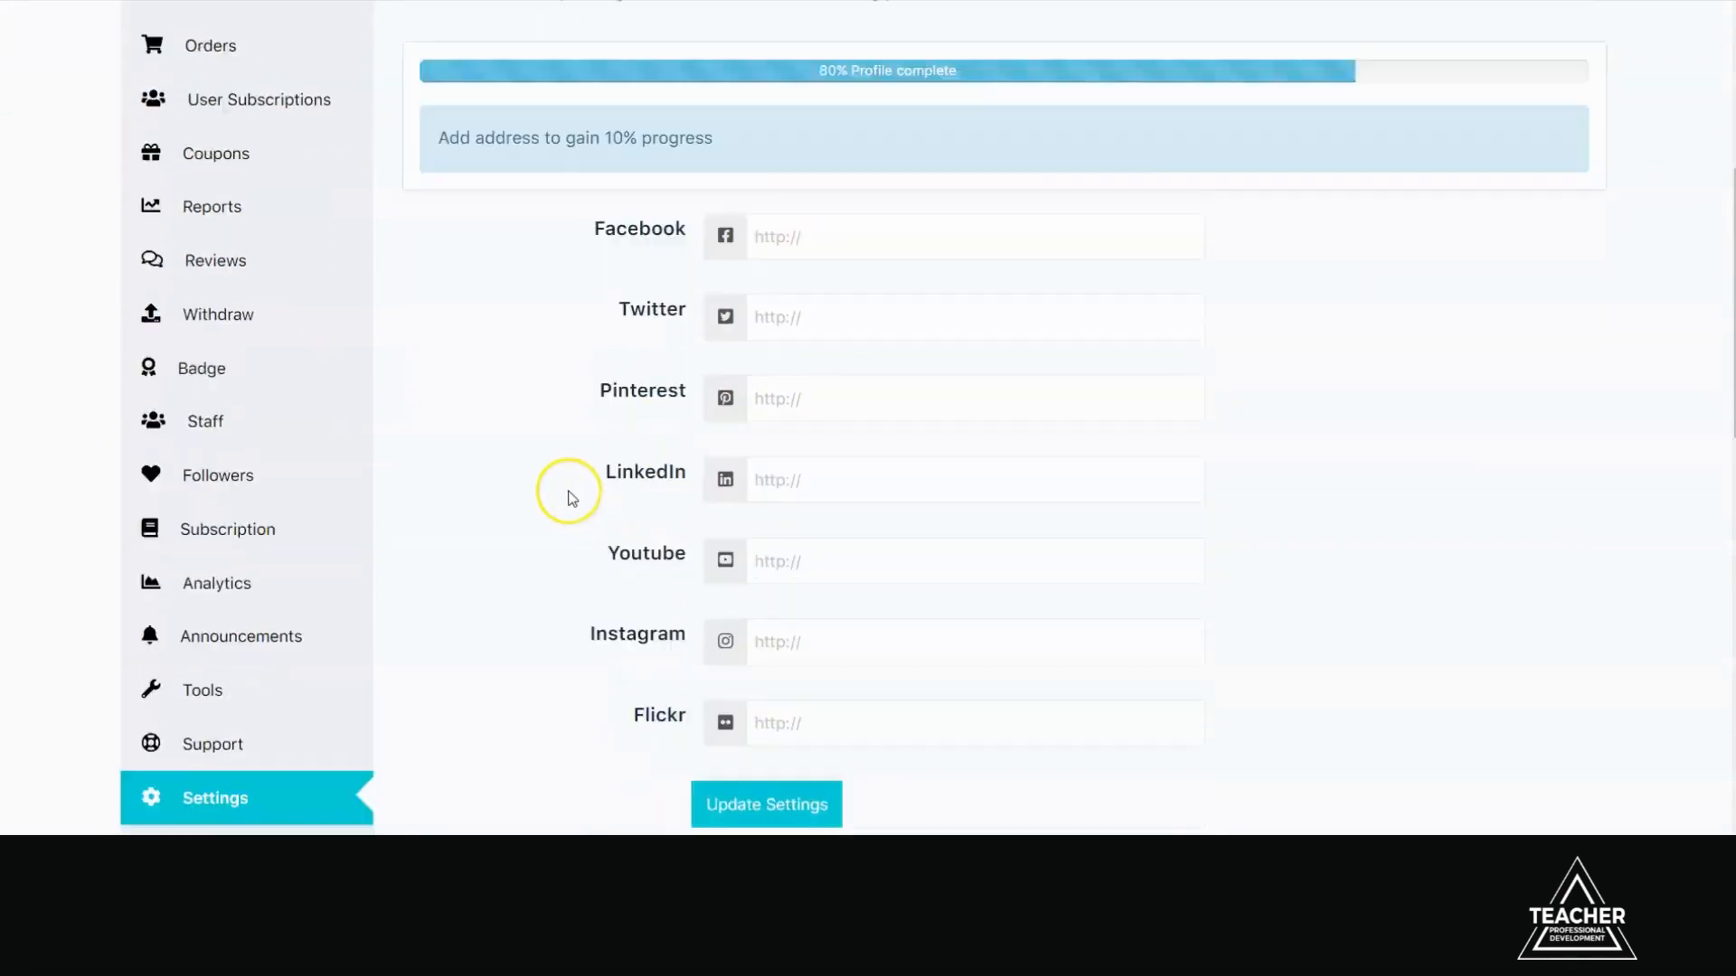
pyautogui.scroll(-3, 473, 608)
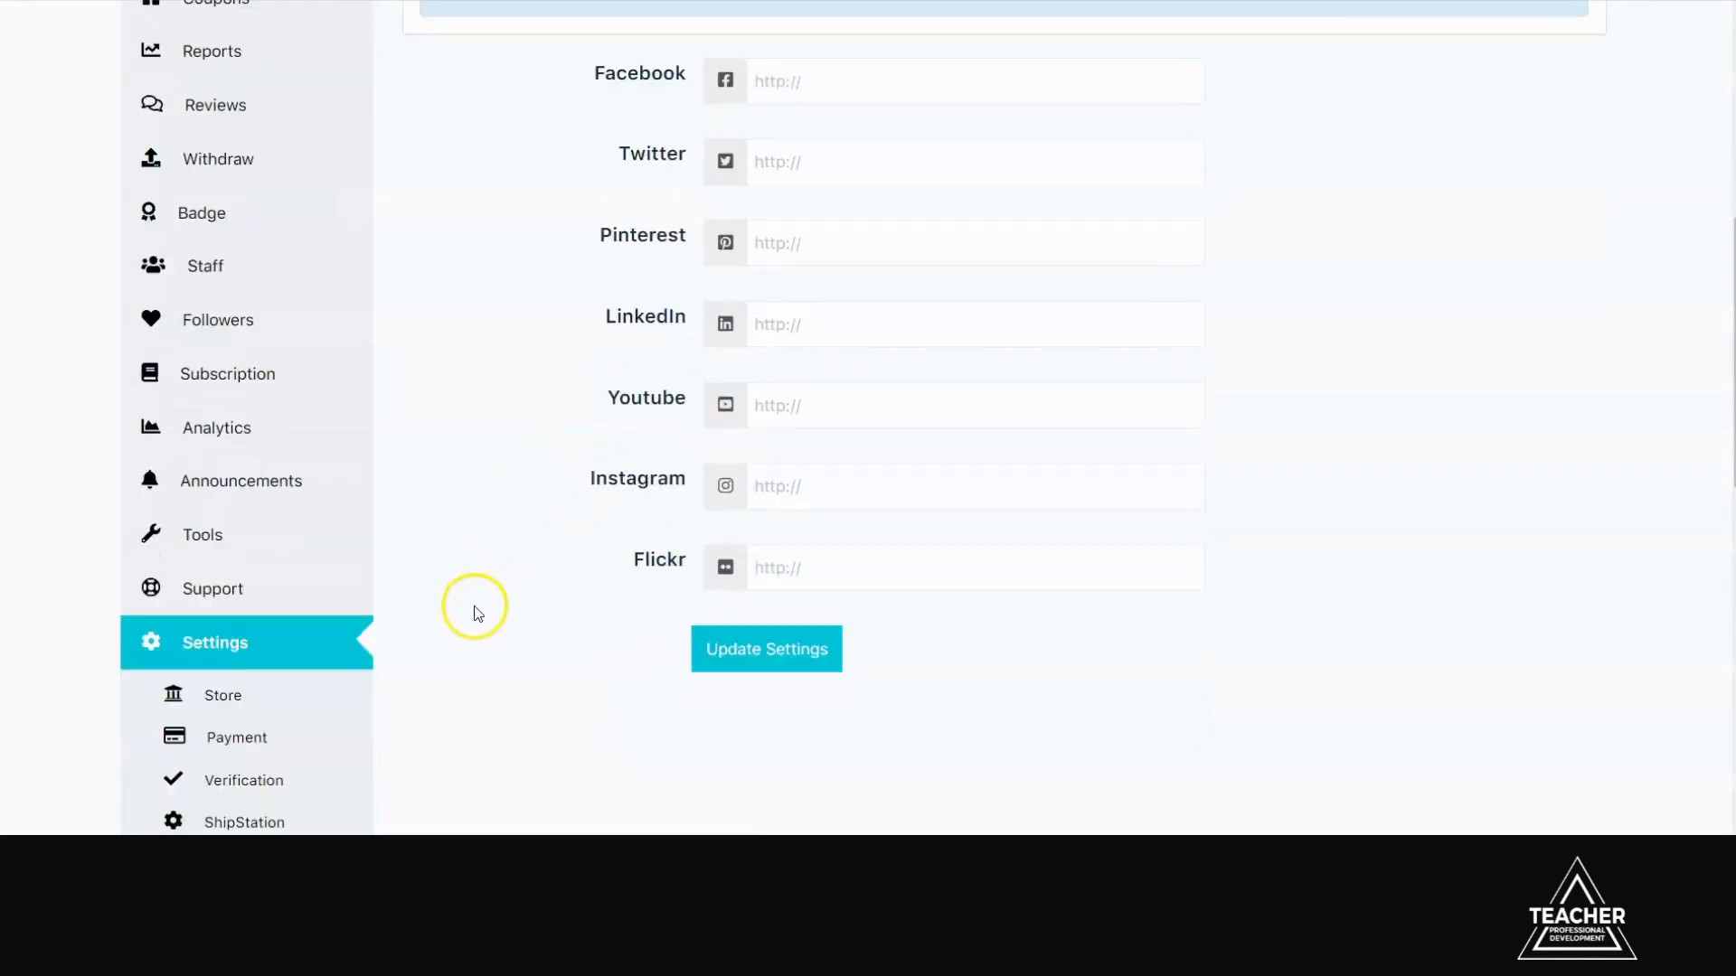
pyautogui.click(228, 728)
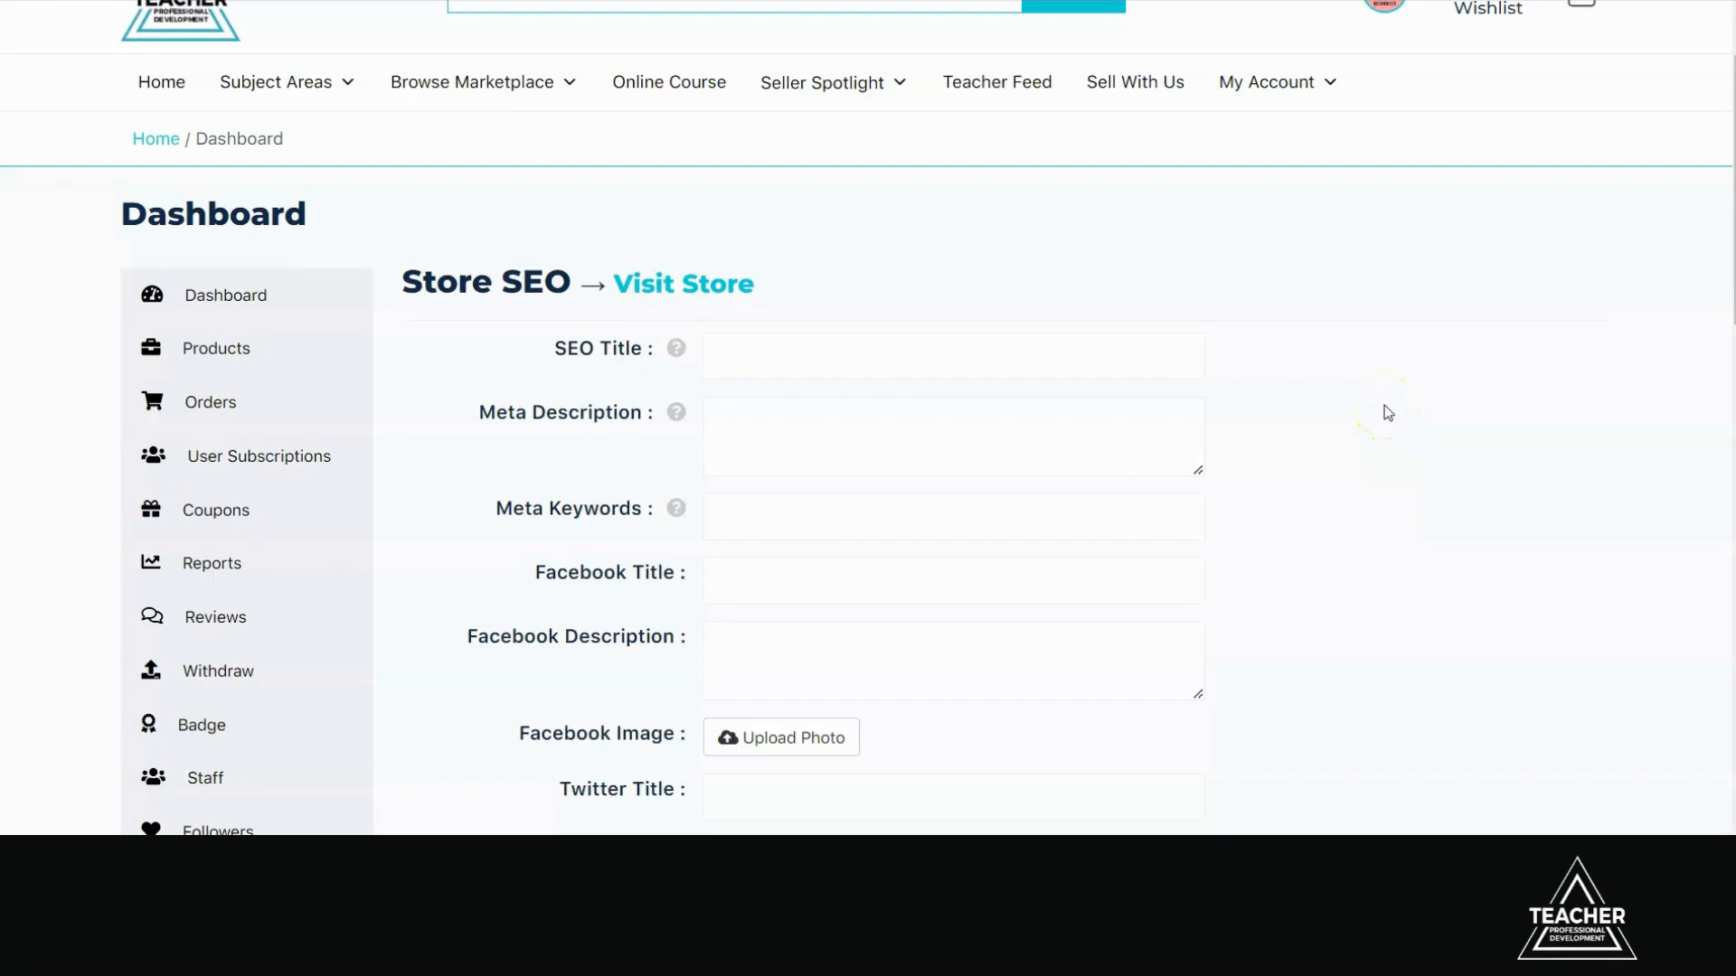
# Copy "Teacher Resource Store | Comprehensive Classroom Materials and Lesson Plans" from the Word document into the store's SEO Title and review the pasted text.
pyautogui.click(1252, 870)
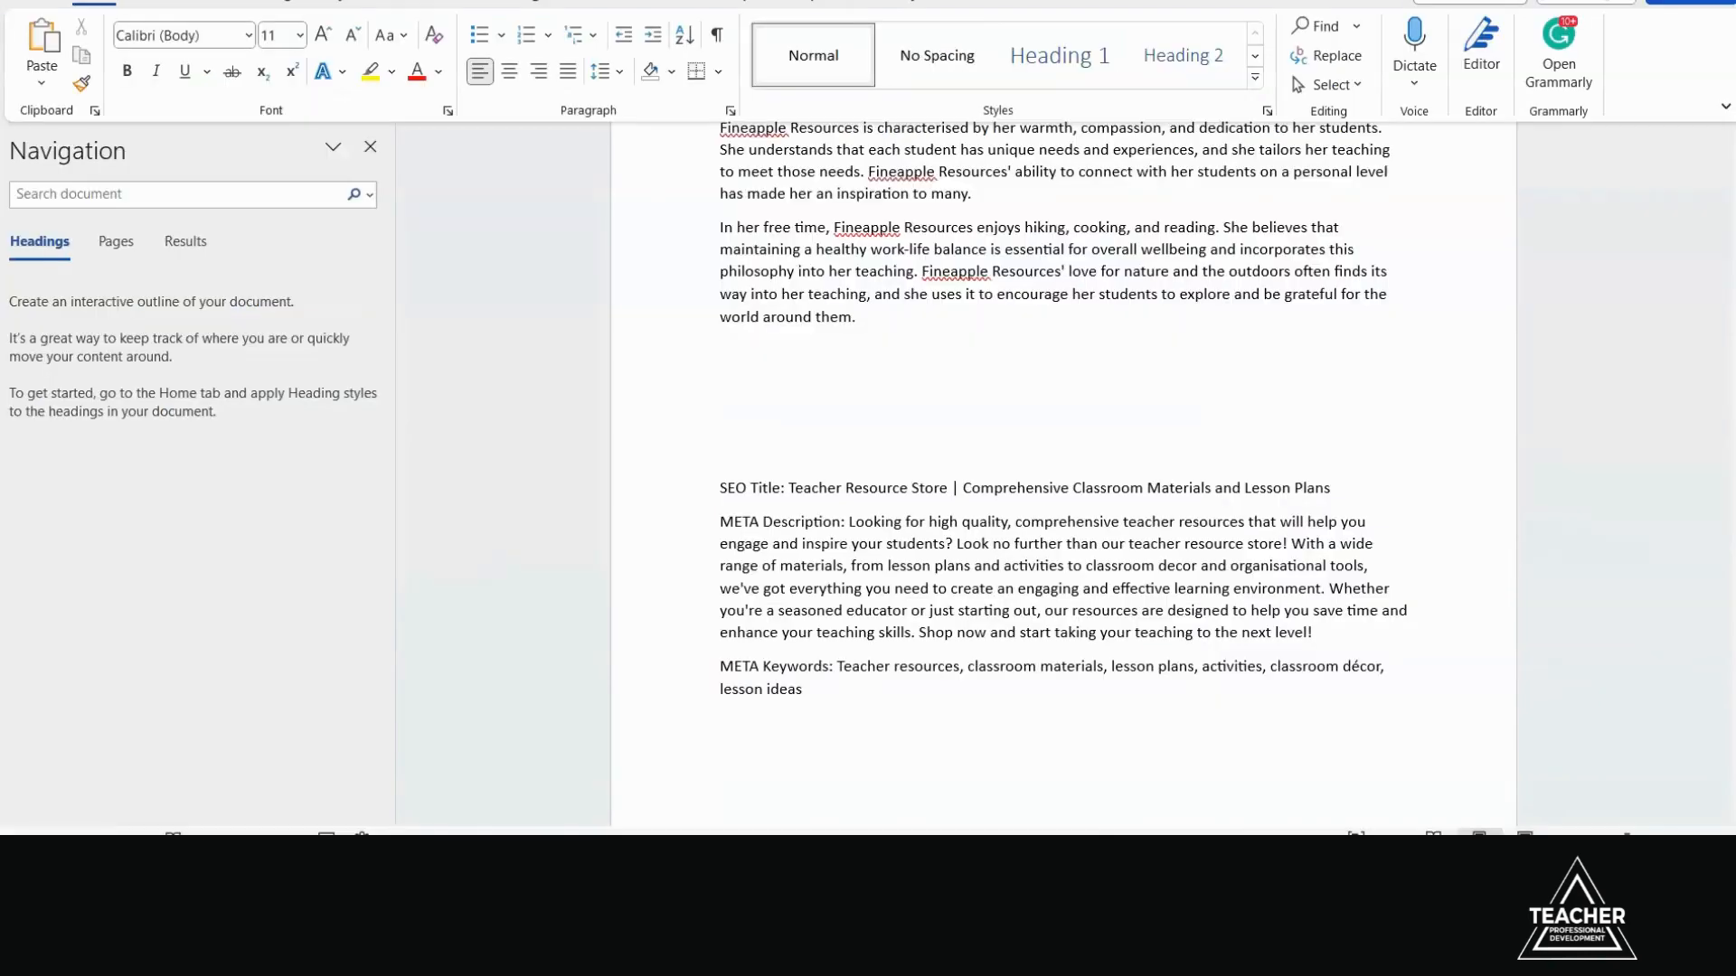
pyautogui.moveTo(1333, 488); pyautogui.dragTo(805, 496)
pyautogui.click(1248, 869)
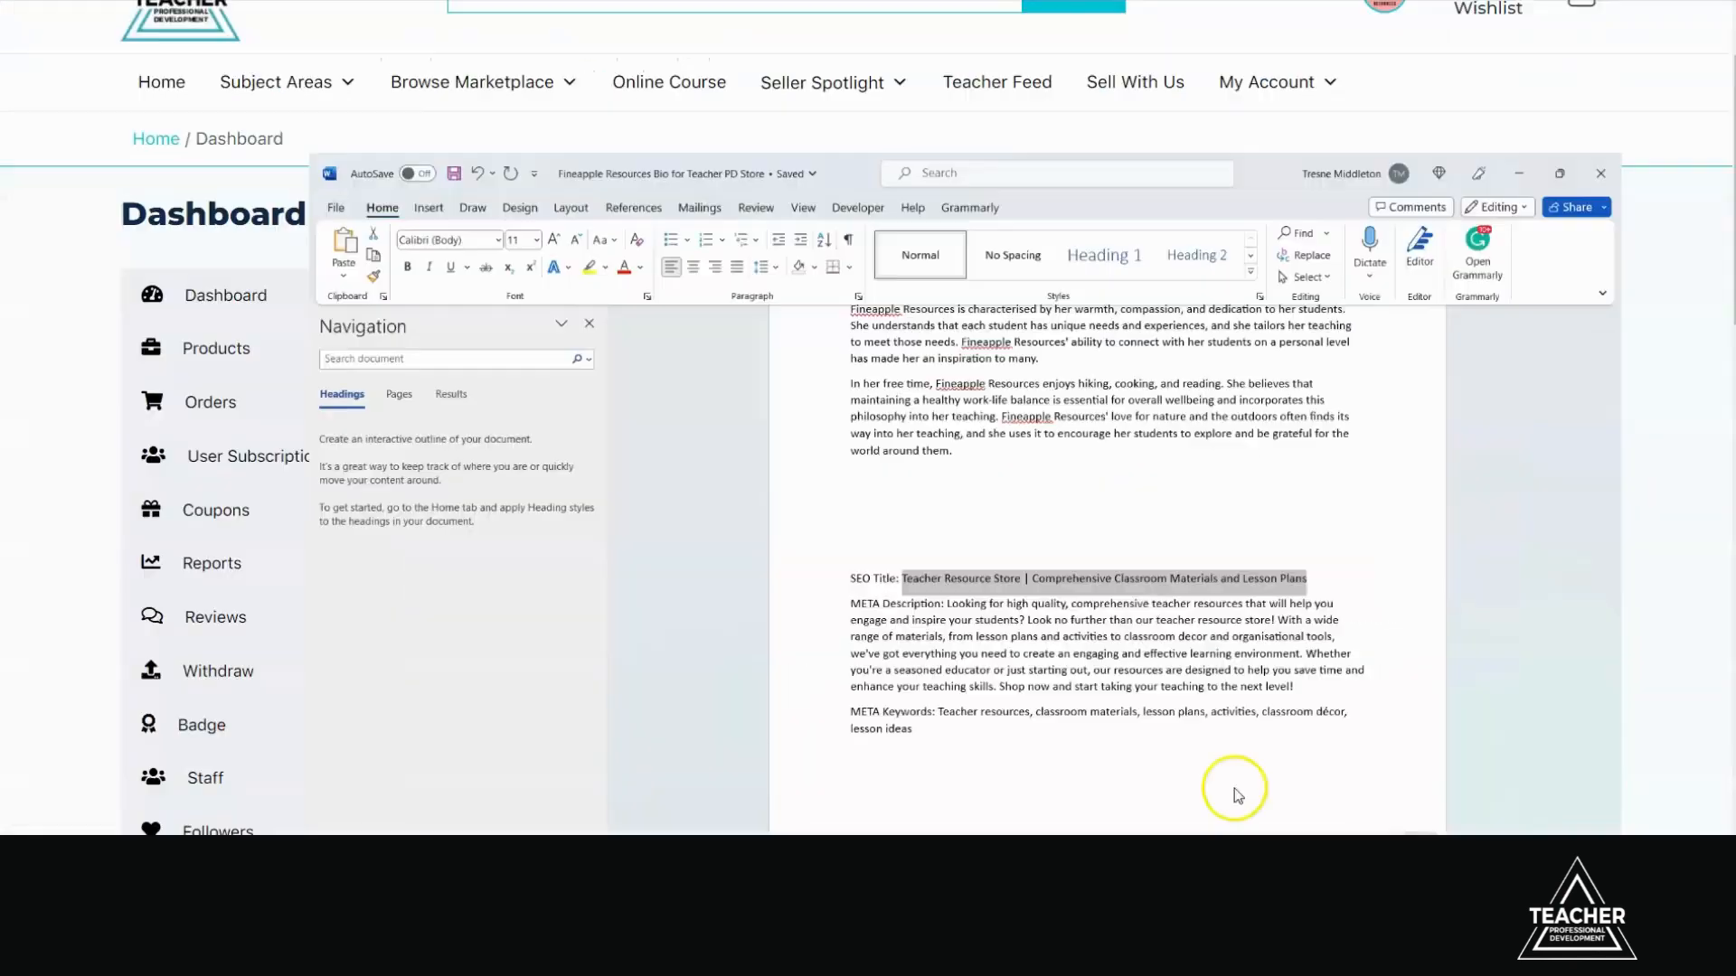
pyautogui.click(745, 344)
pyautogui.hotkey('ctrl', 'v')
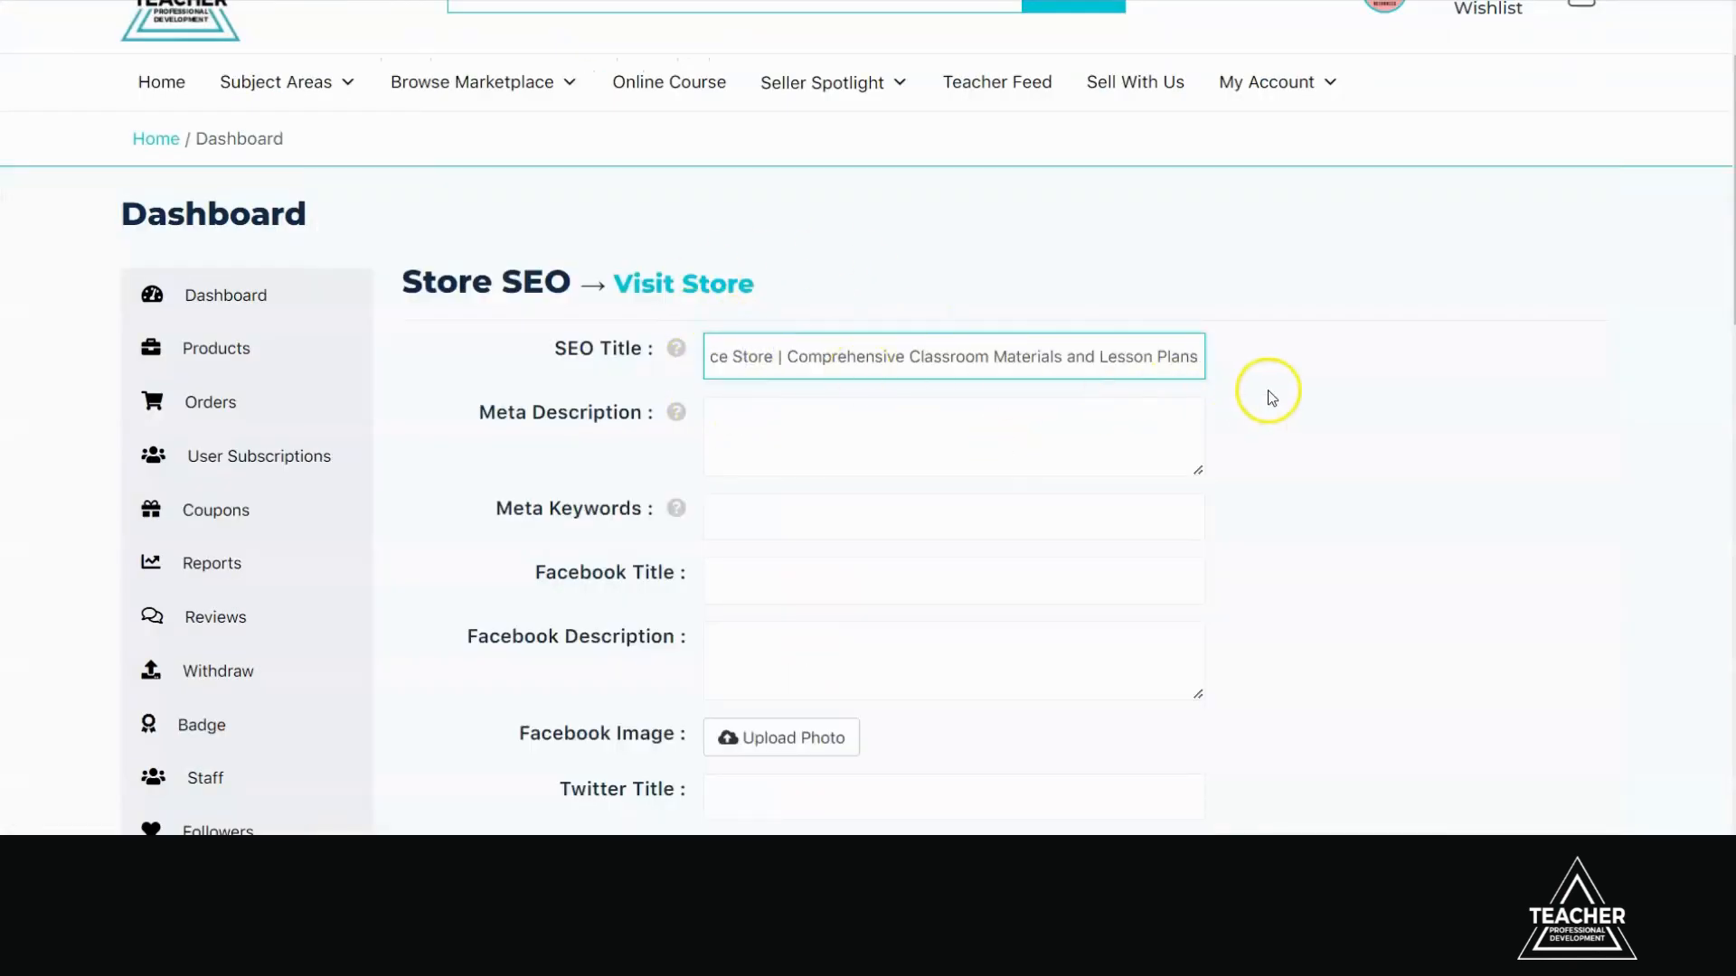
pyautogui.moveTo(1115, 377); pyautogui.dragTo(725, 374)
pyautogui.click(877, 354)
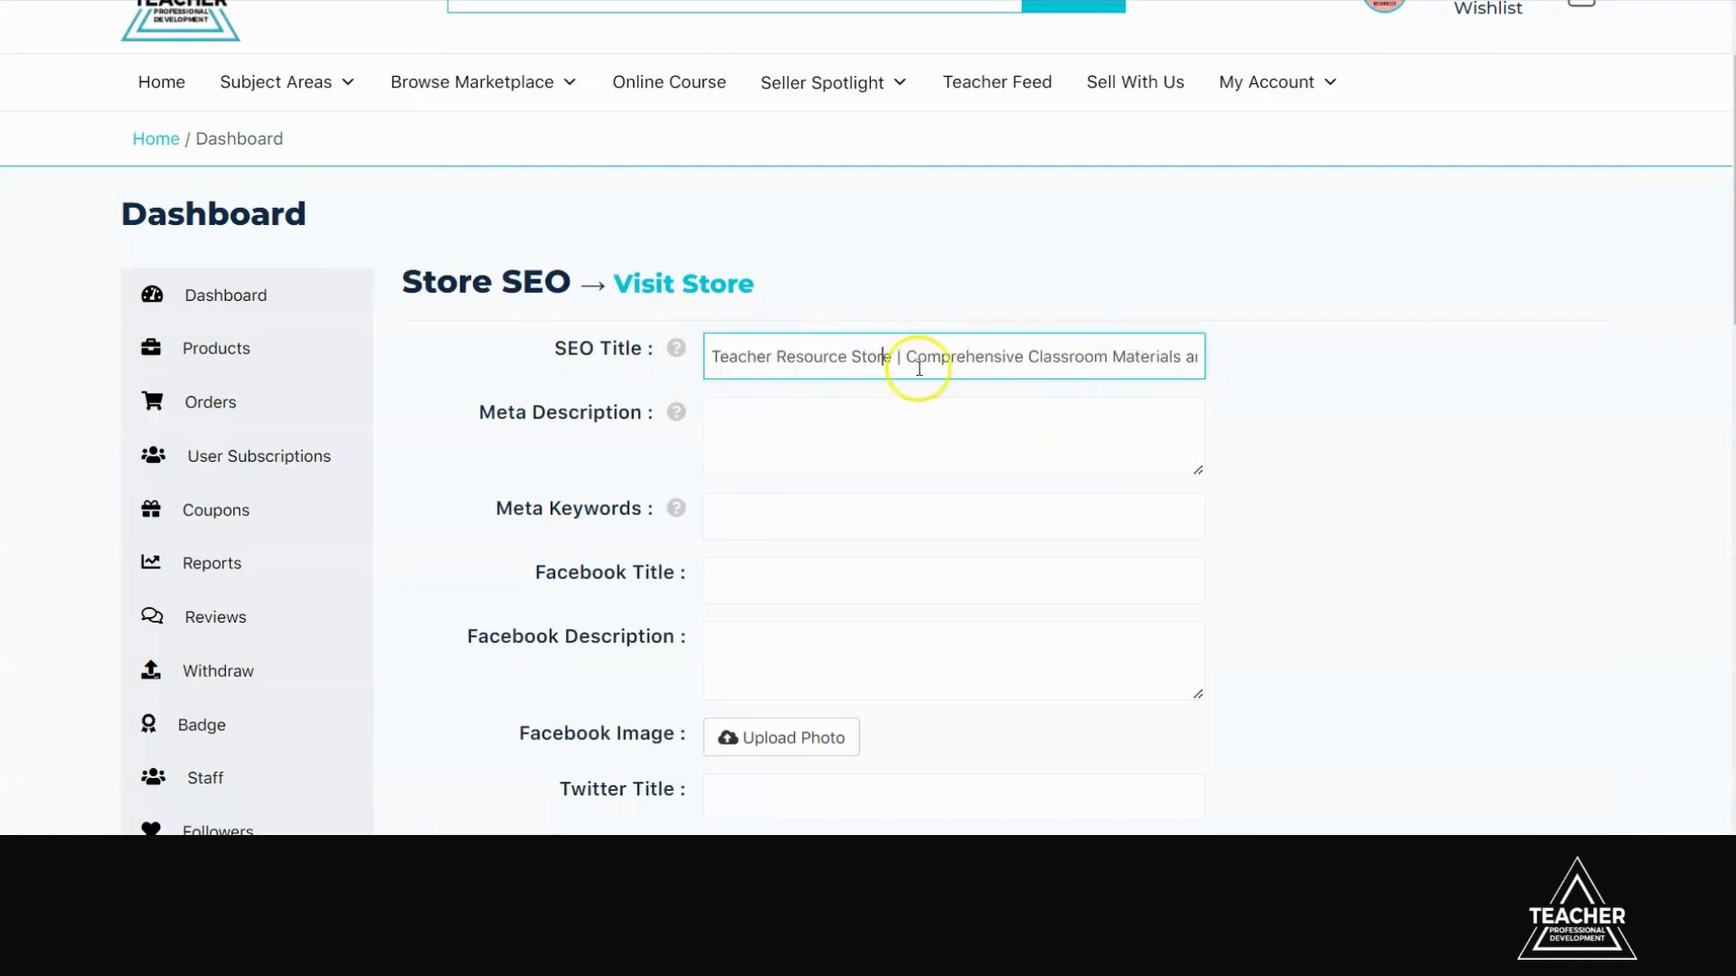
pyautogui.moveTo(936, 368); pyautogui.dragTo(1541, 368)
pyautogui.click(1538, 404)
pyautogui.moveTo(1108, 360); pyautogui.dragTo(1318, 362)
pyautogui.click(1318, 361)
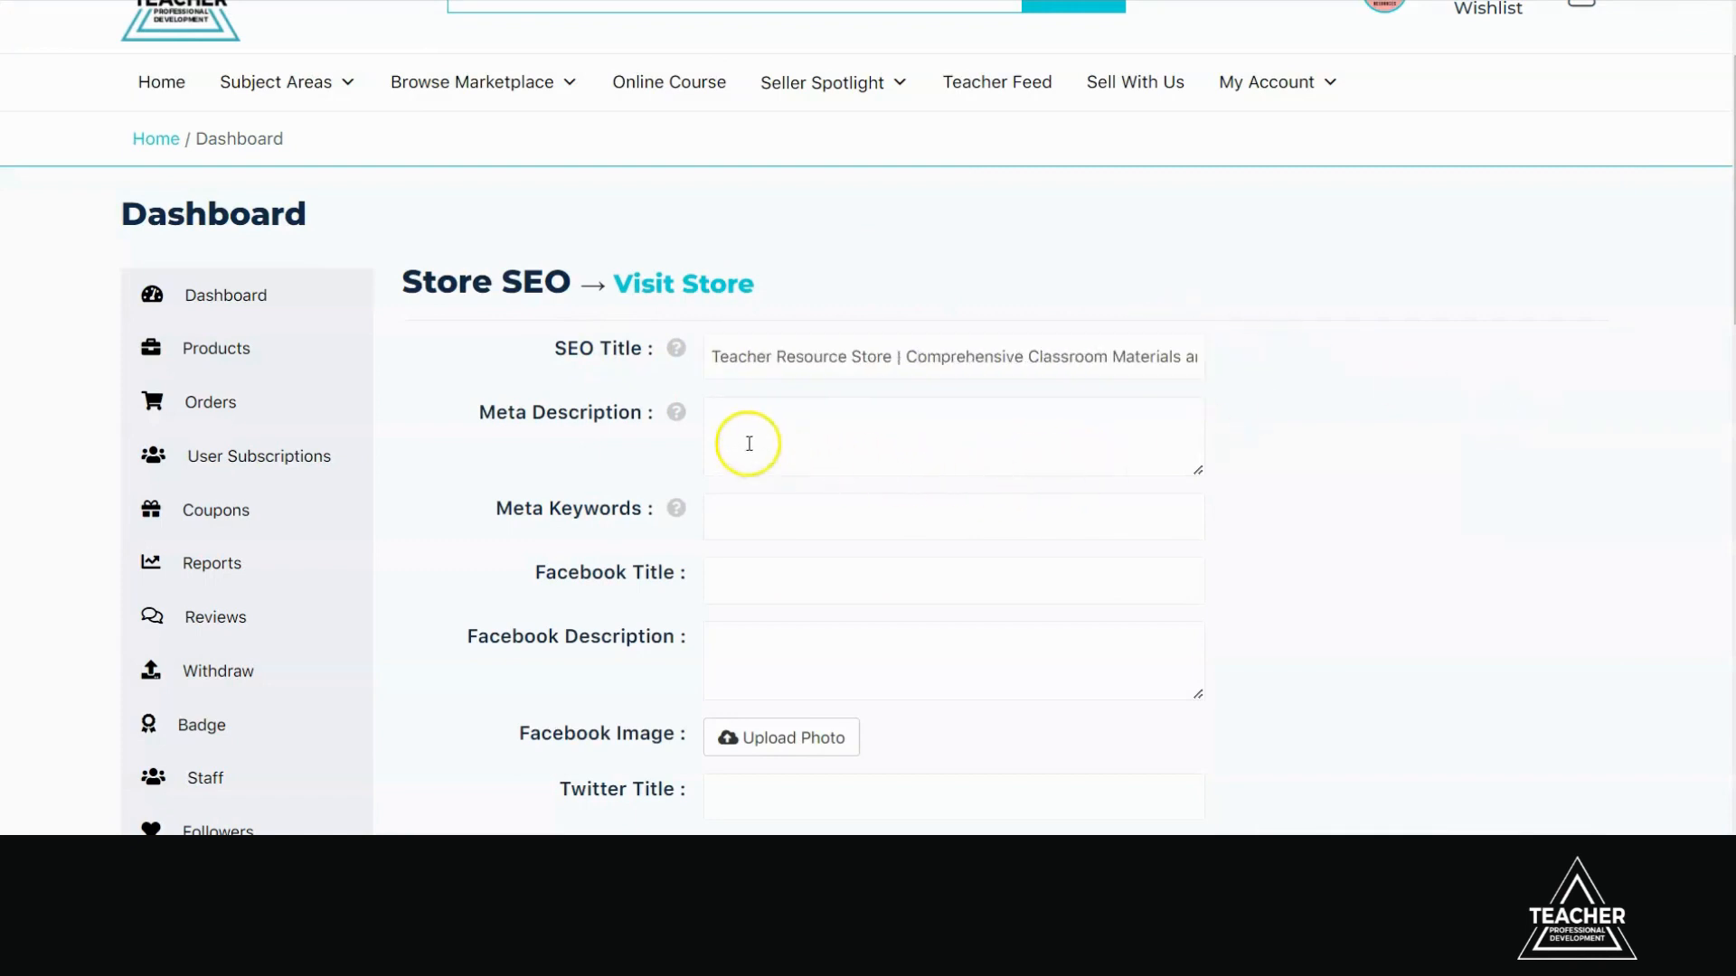
# Copy the META Description text beginning "Looking for high quality, comprehensive teacher resources" from the Word document into the store's Meta Description.
pyautogui.moveTo(677, 417)
pyautogui.hotkey('alt', 'Tab')
pyautogui.moveTo(1313, 632); pyautogui.dragTo(836, 522)
pyautogui.hotkey('ctrl', 'c')
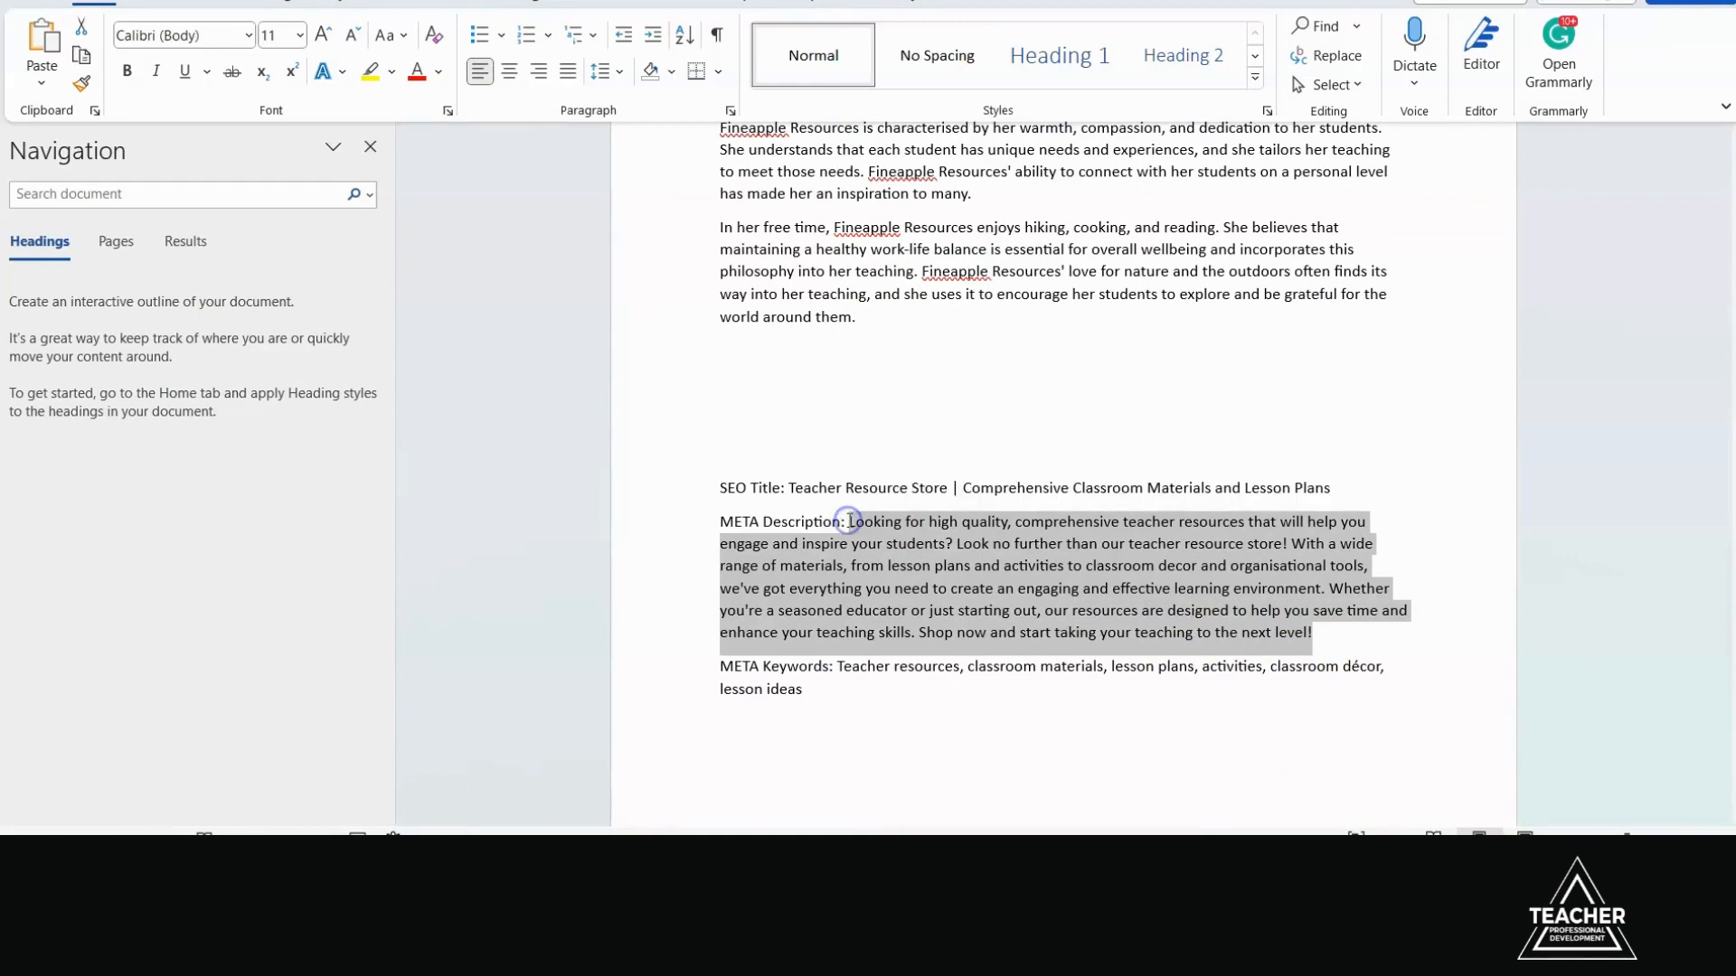
pyautogui.click(951, 866)
pyautogui.click(1037, 779)
pyautogui.click(763, 446)
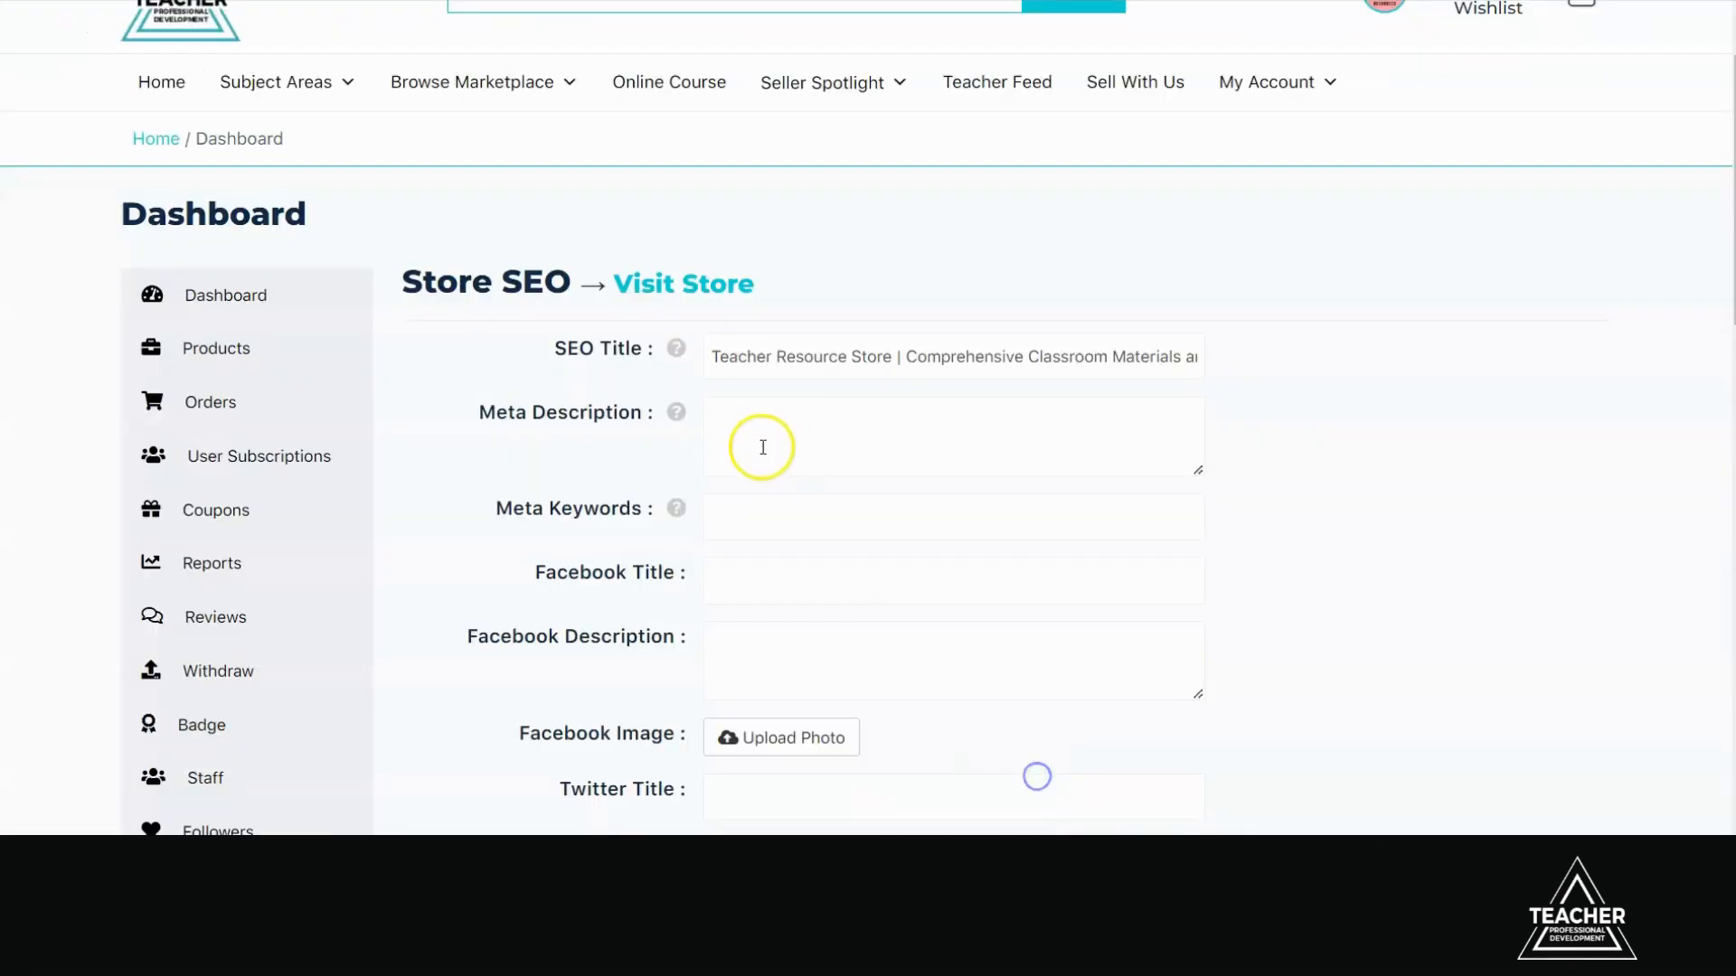
pyautogui.hotkey('ctrl', 'v')
# Copy "Teacher resources, classroom materials, lesson plans, activities, classroom décor, lesson ideas" from the Word document into the store's Meta Keywords.
pyautogui.hotkey('alt', 'Tab')
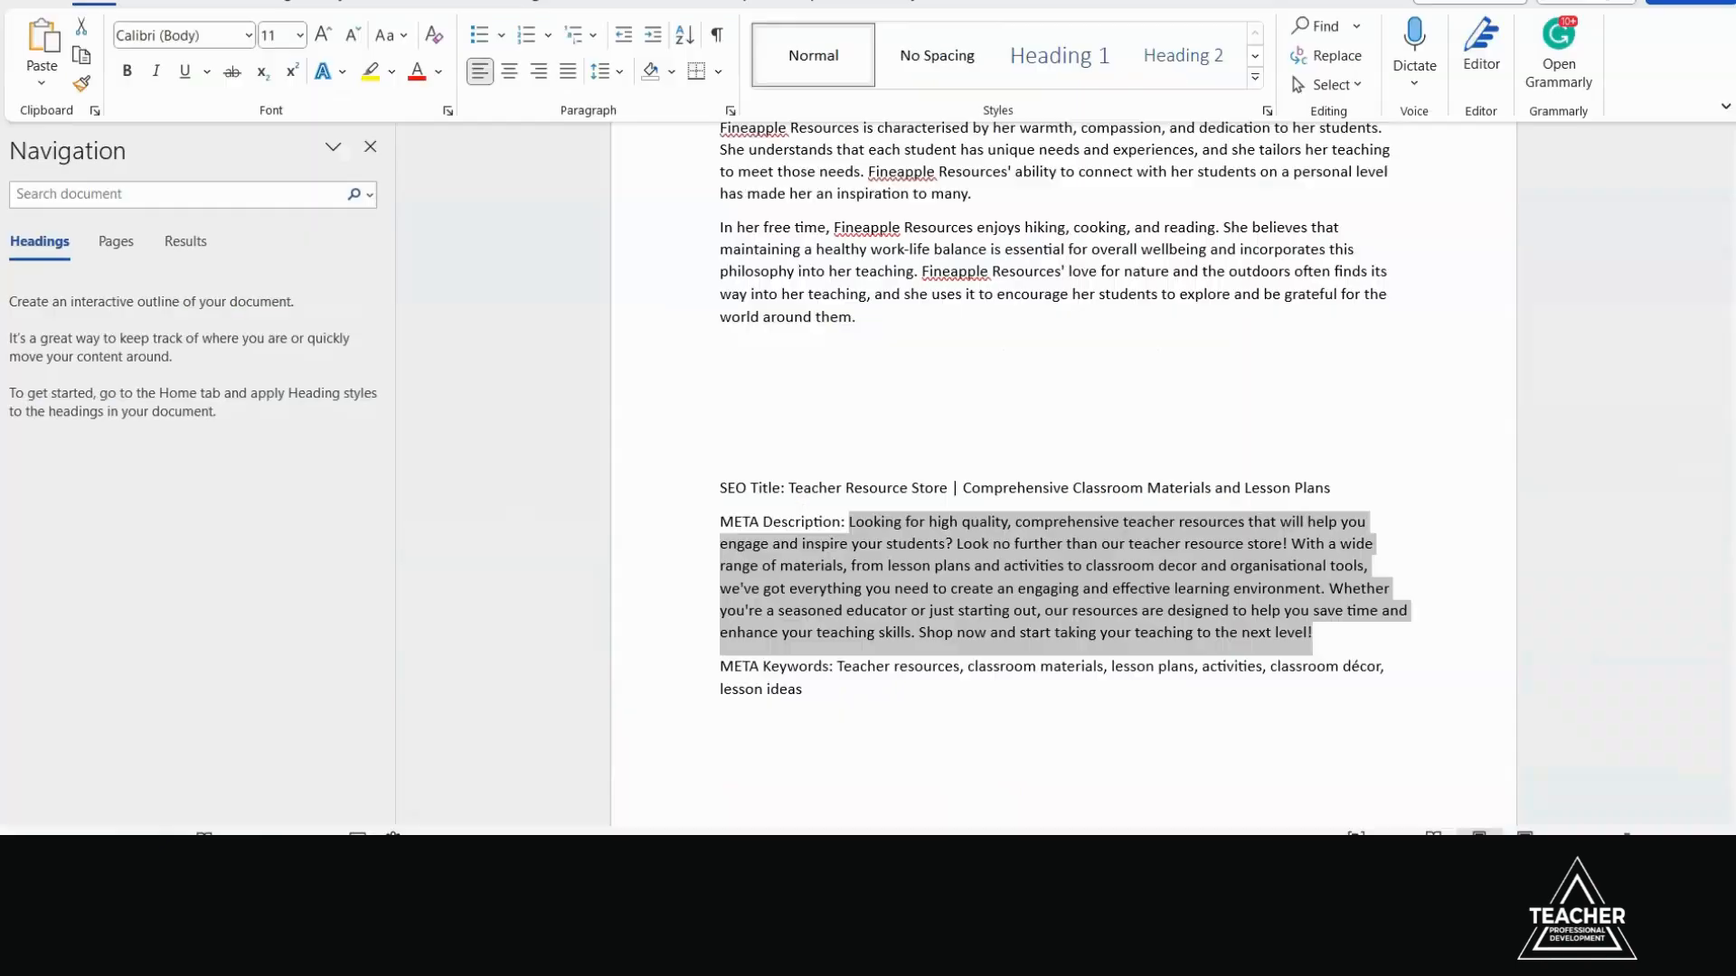
pyautogui.moveTo(841, 690); pyautogui.dragTo(846, 659)
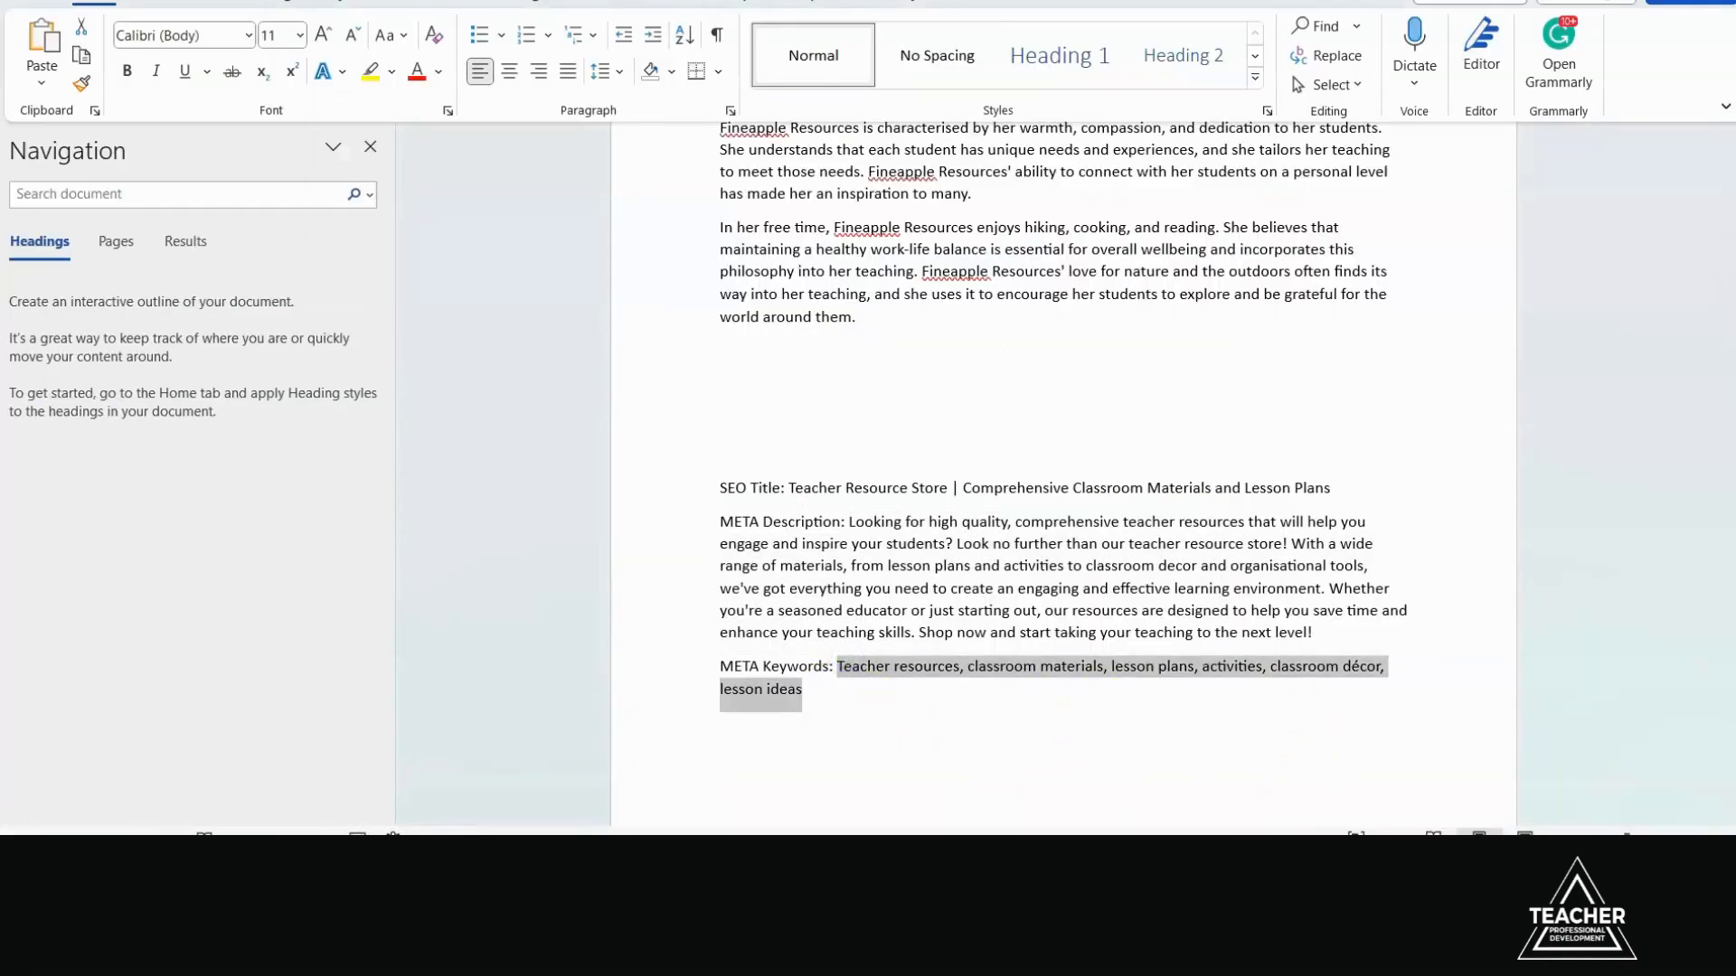
pyautogui.click(951, 876)
pyautogui.click(1071, 776)
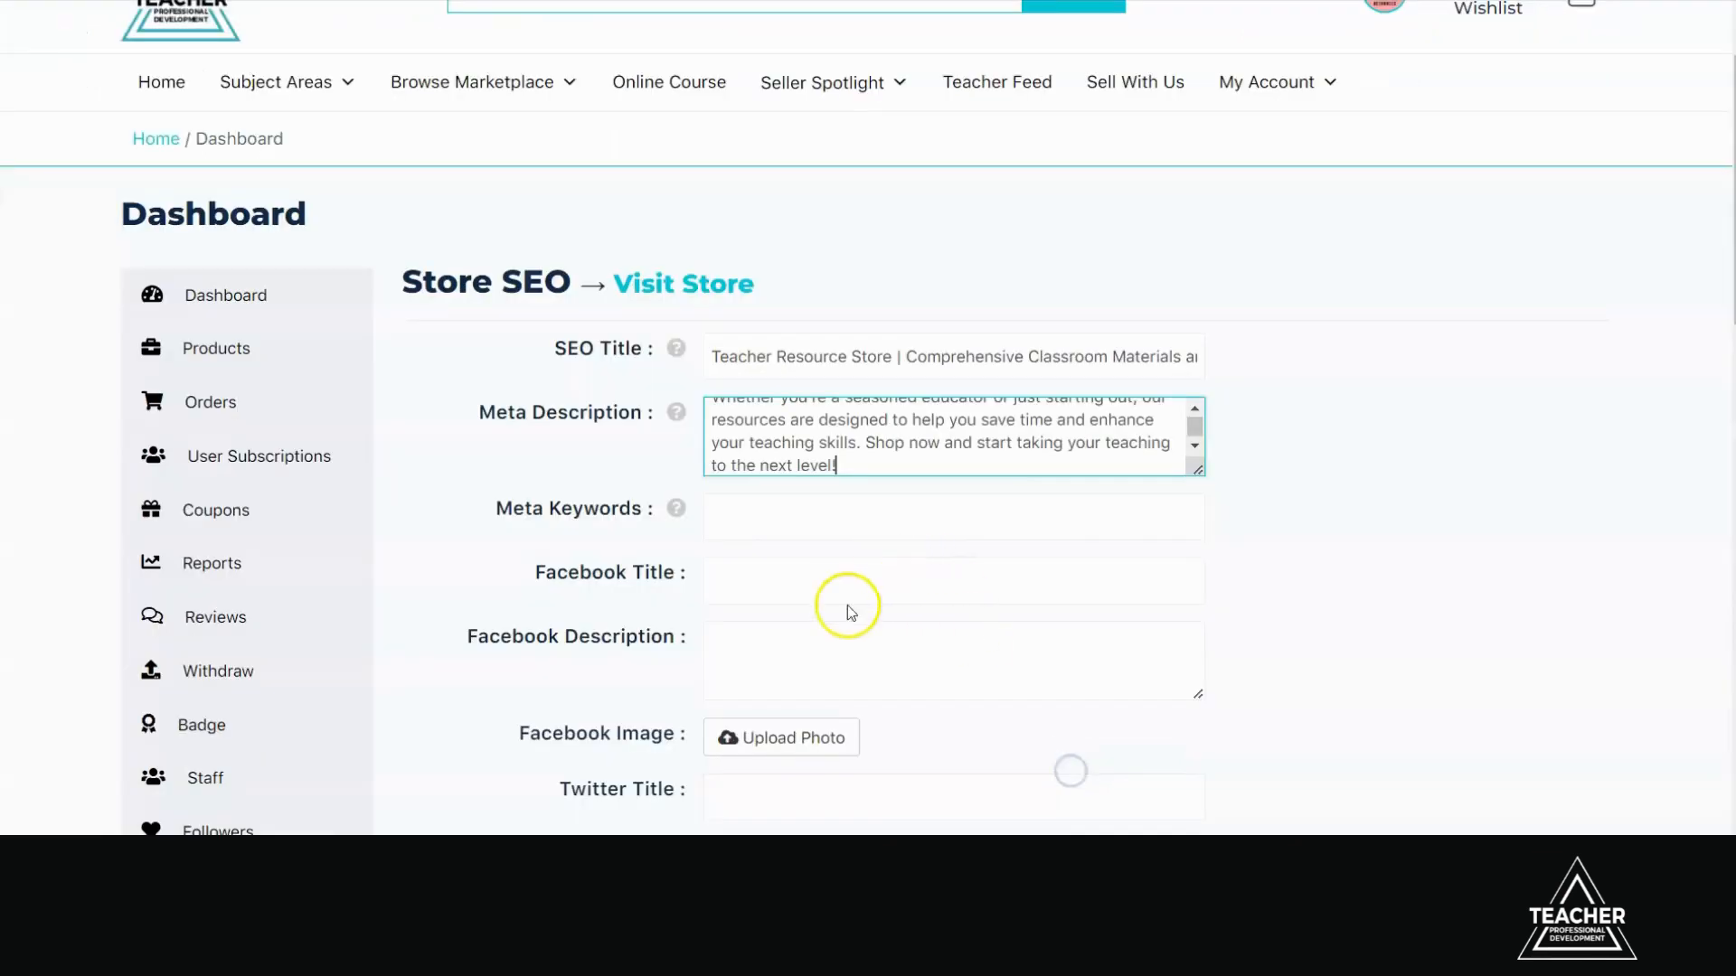
pyautogui.click(775, 506)
pyautogui.hotkey('ctrl', 'v')
pyautogui.moveTo(681, 513)
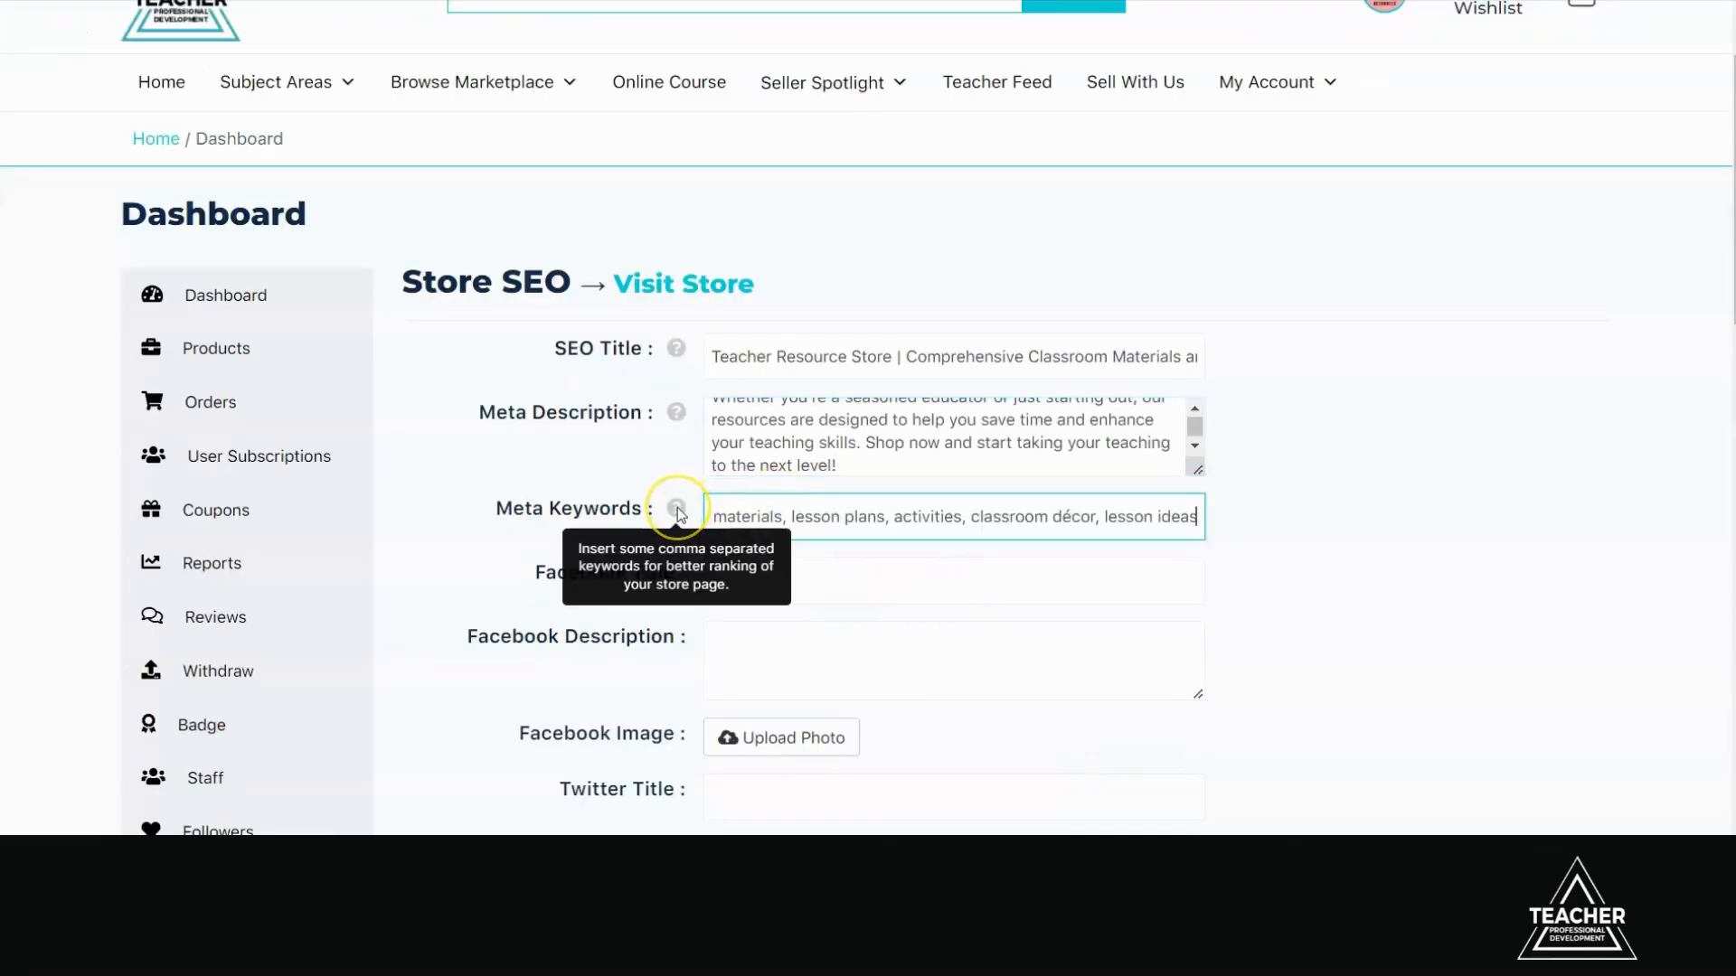
pyautogui.click(787, 522)
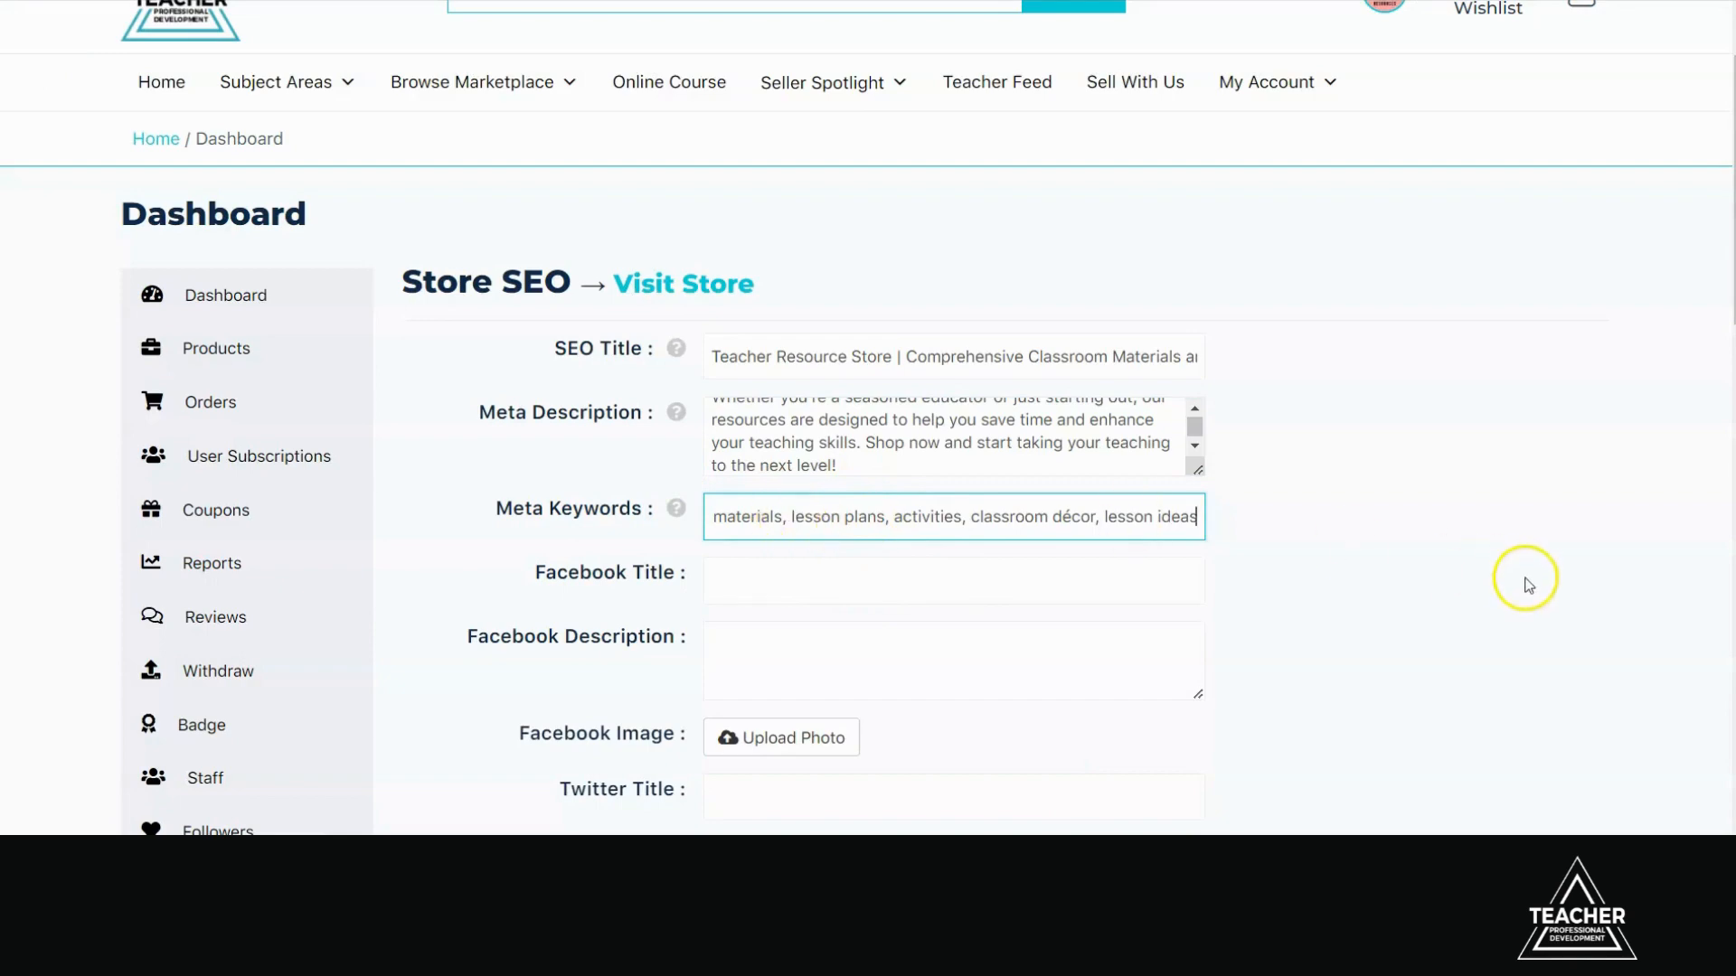
# Check the Store SEO fields, leave the Facebook and Twitter entries empty, and save the changes.
pyautogui.scroll(-1, 1522, 581)
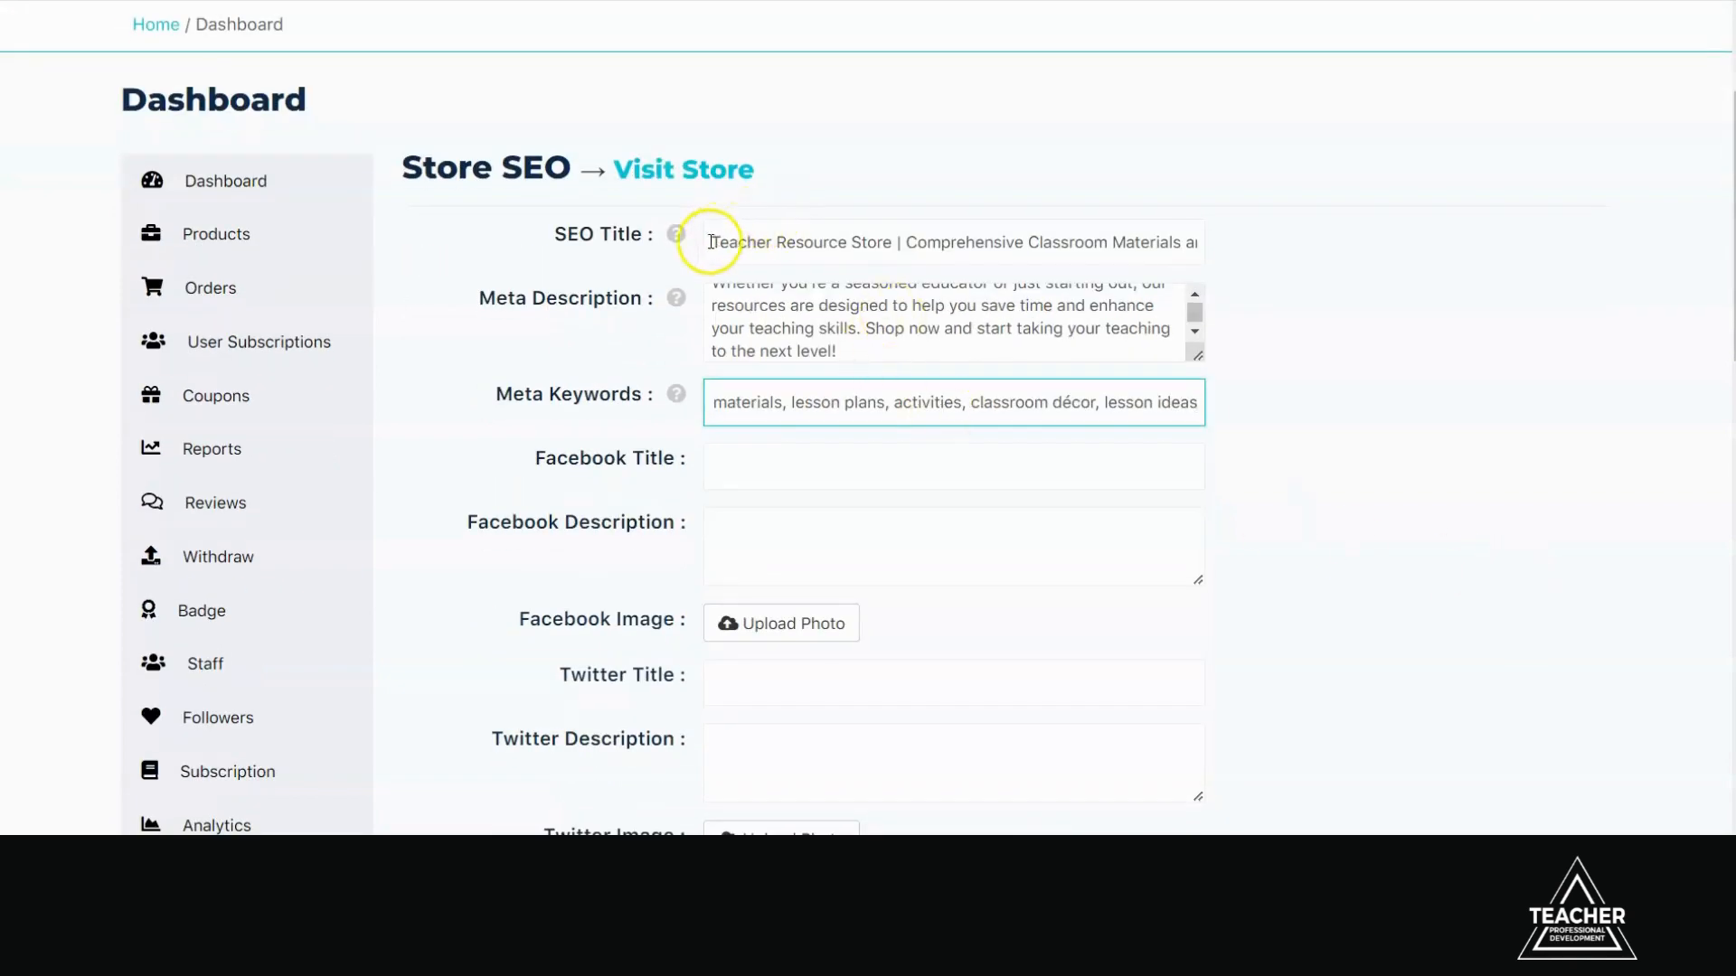
pyautogui.scroll(-3, 1518, 631)
pyautogui.scroll(3, 1116, 543)
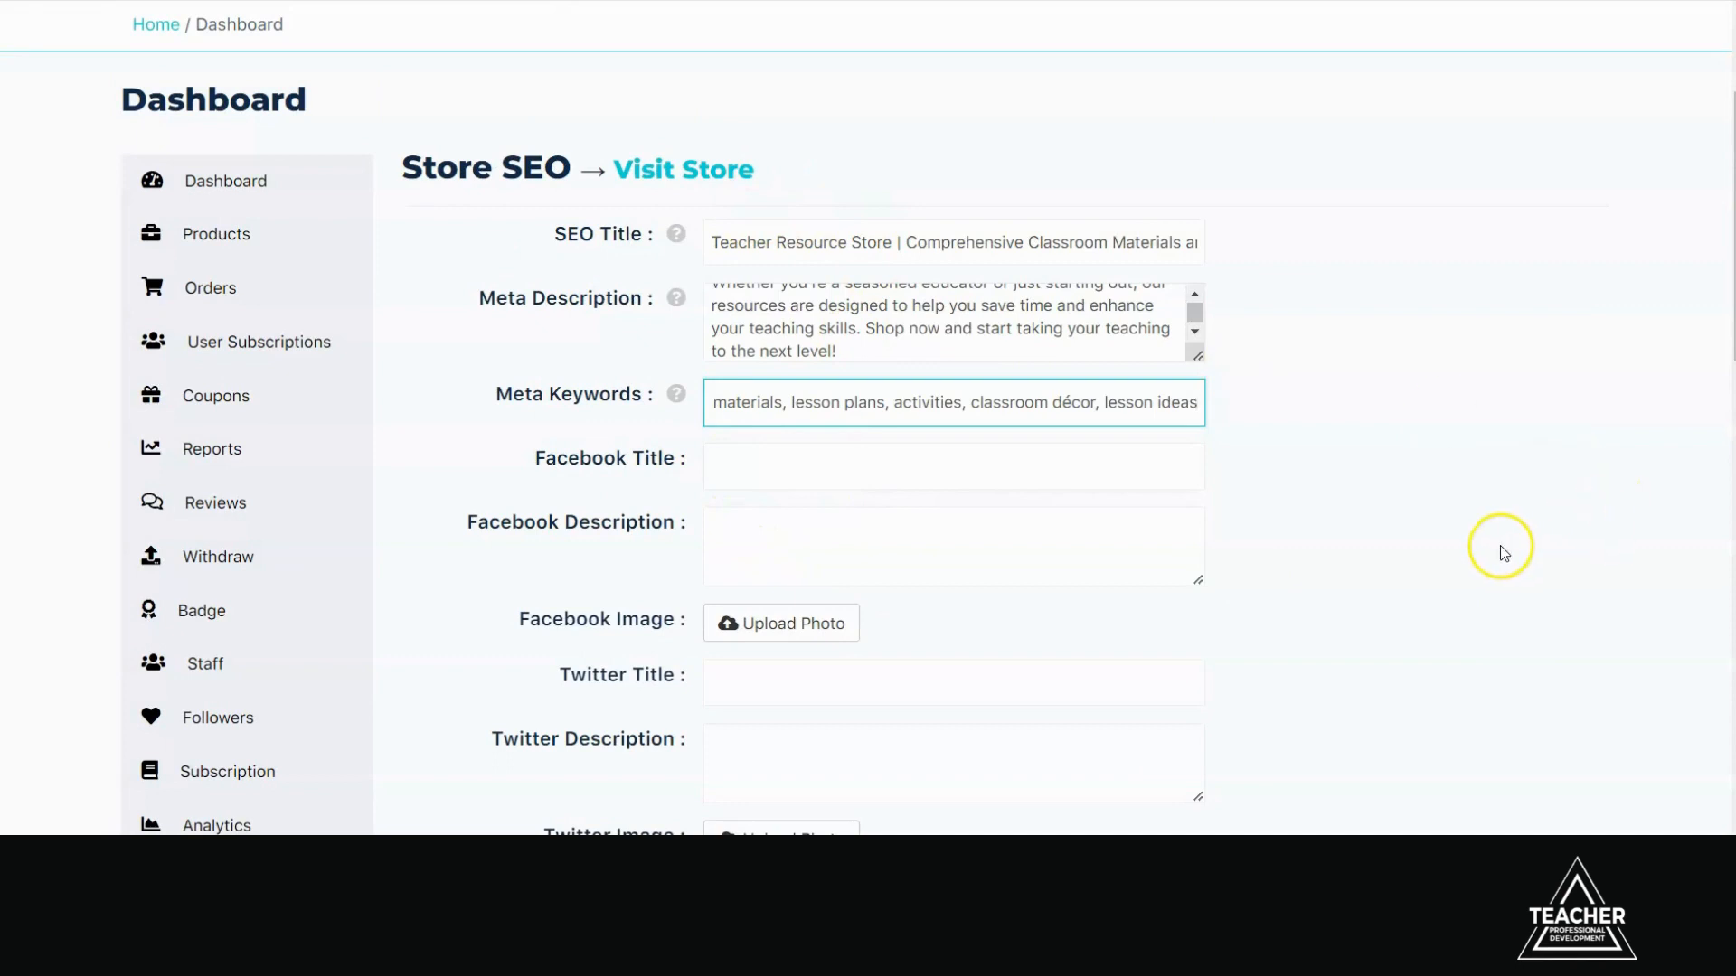
pyautogui.scroll(-3, 1528, 551)
pyautogui.click(739, 555)
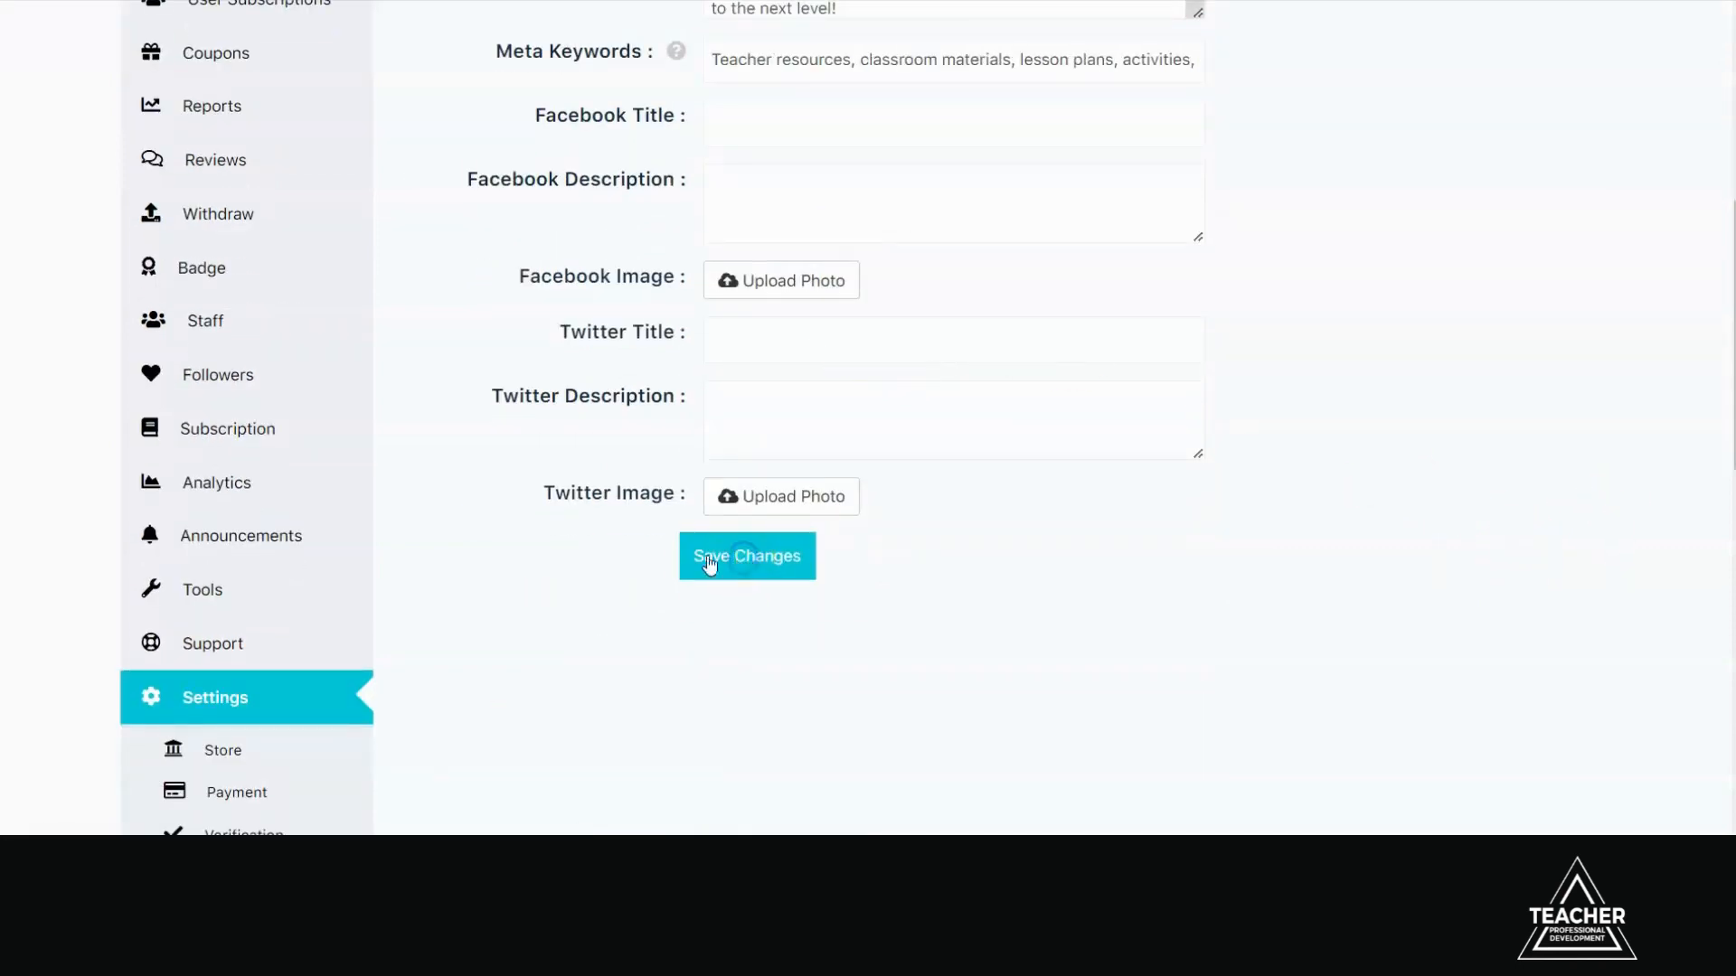
pyautogui.scroll(1, 669, 608)
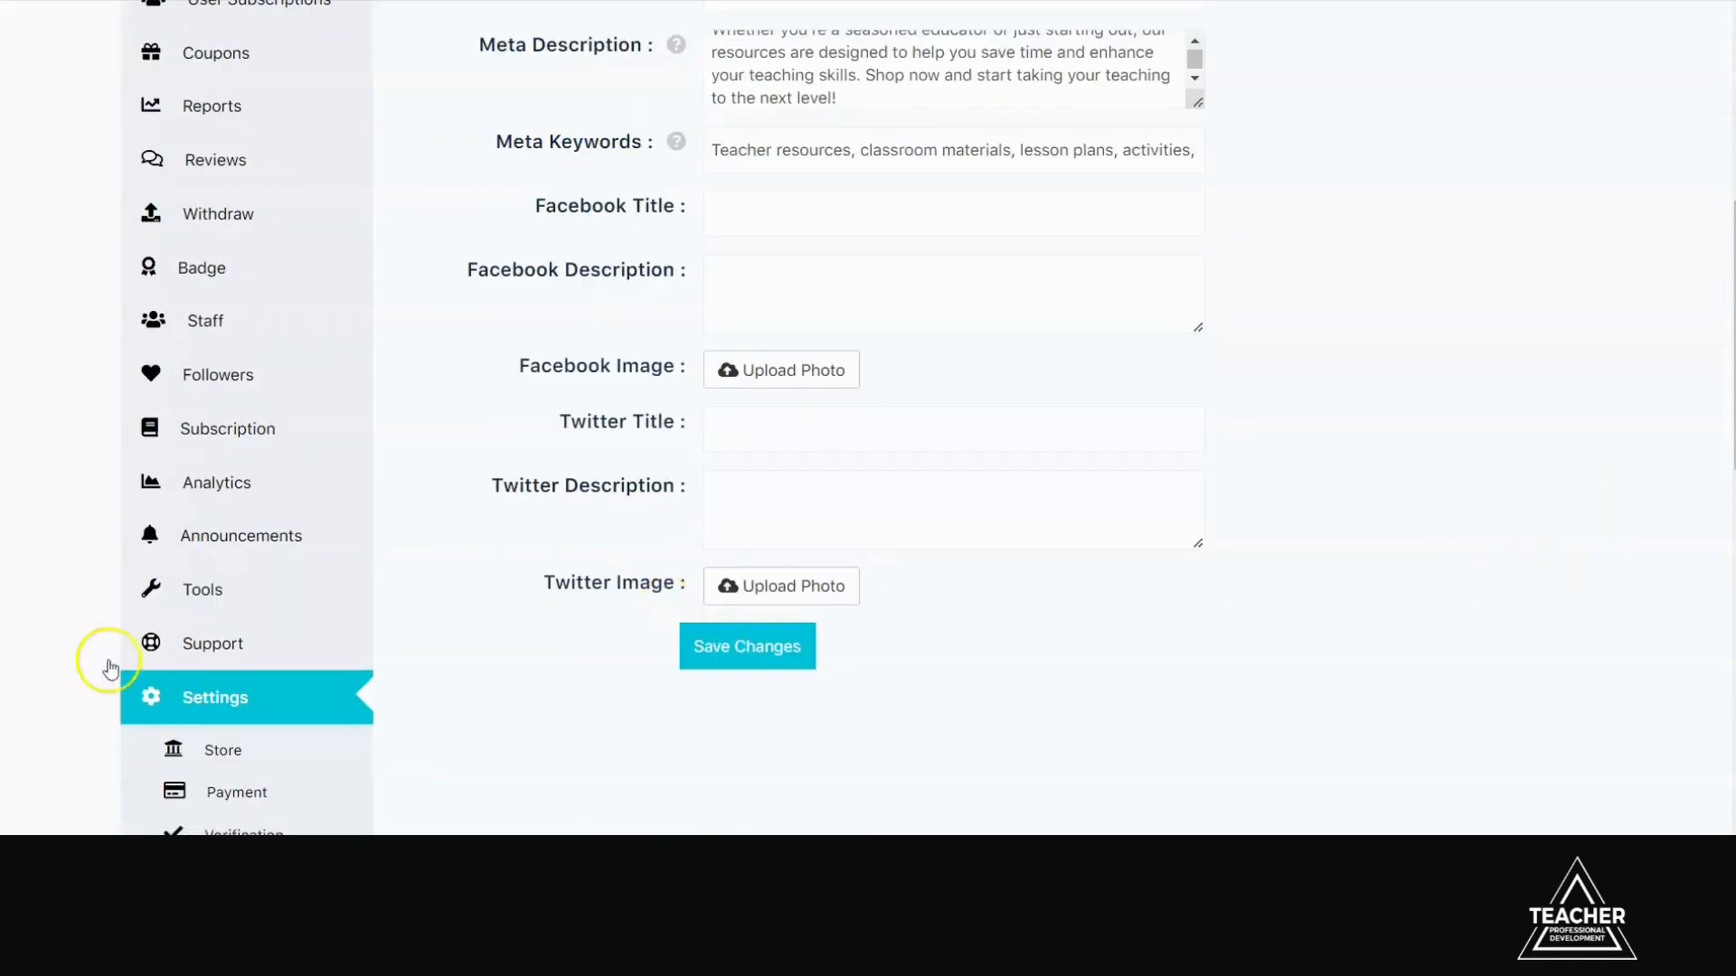